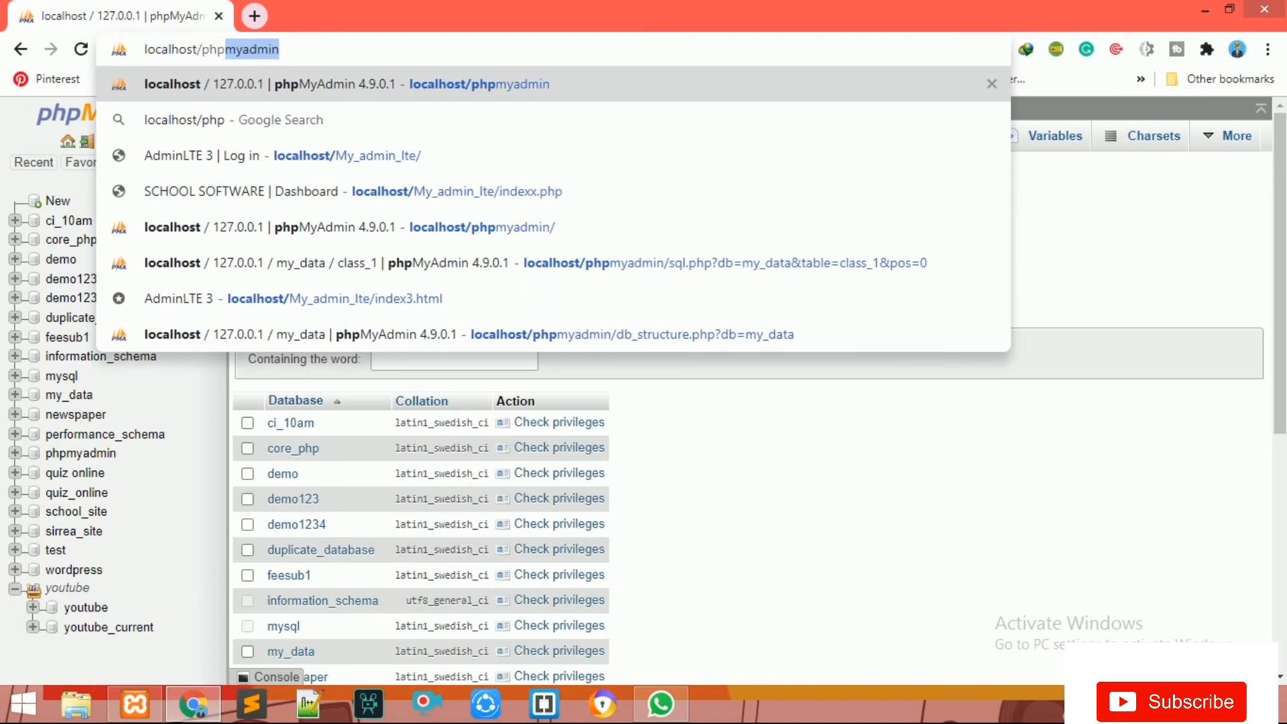
Step: Load localhost/phpmyadmin in the browser to reach the phpMyAdmin server home page
{"action": "key", "text": "Return"}
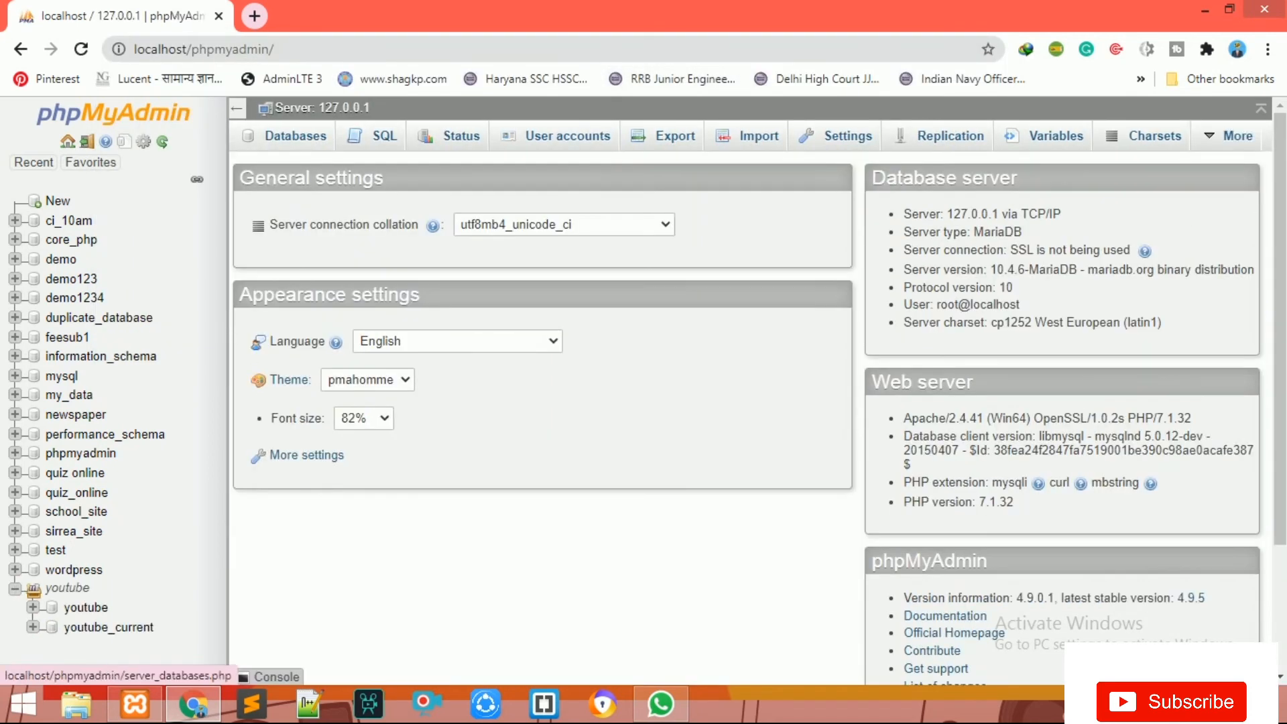
Step: Create a new database named Youtuber from the Databases list
{"action": "left_click", "coordinate": [296, 136]}
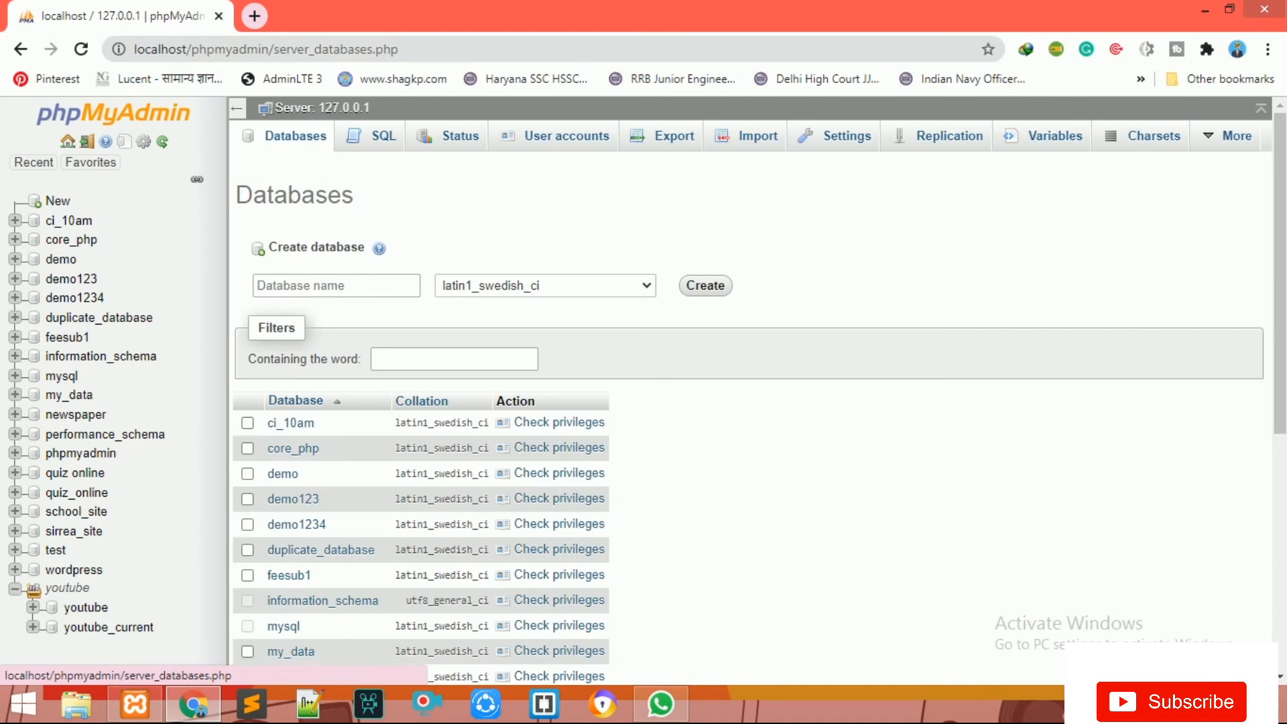
{"action": "left_click", "coordinate": [335, 286]}
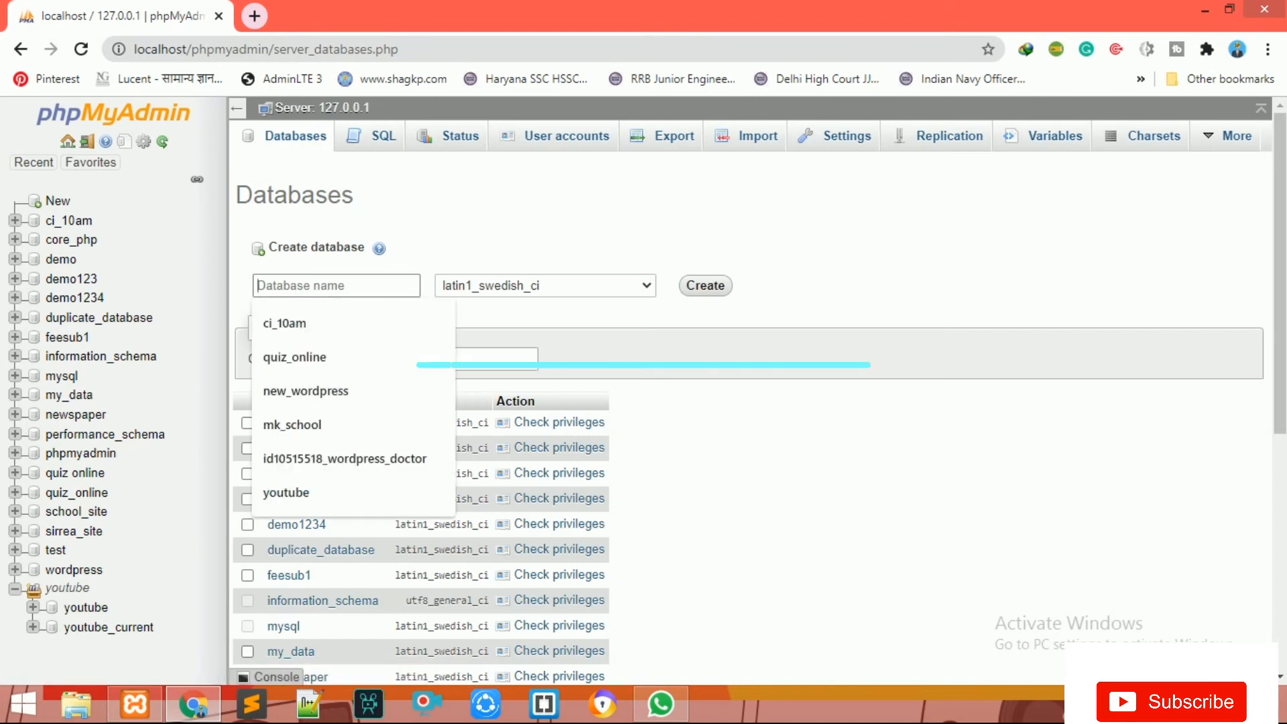
{"action": "type", "text": "Yo"}
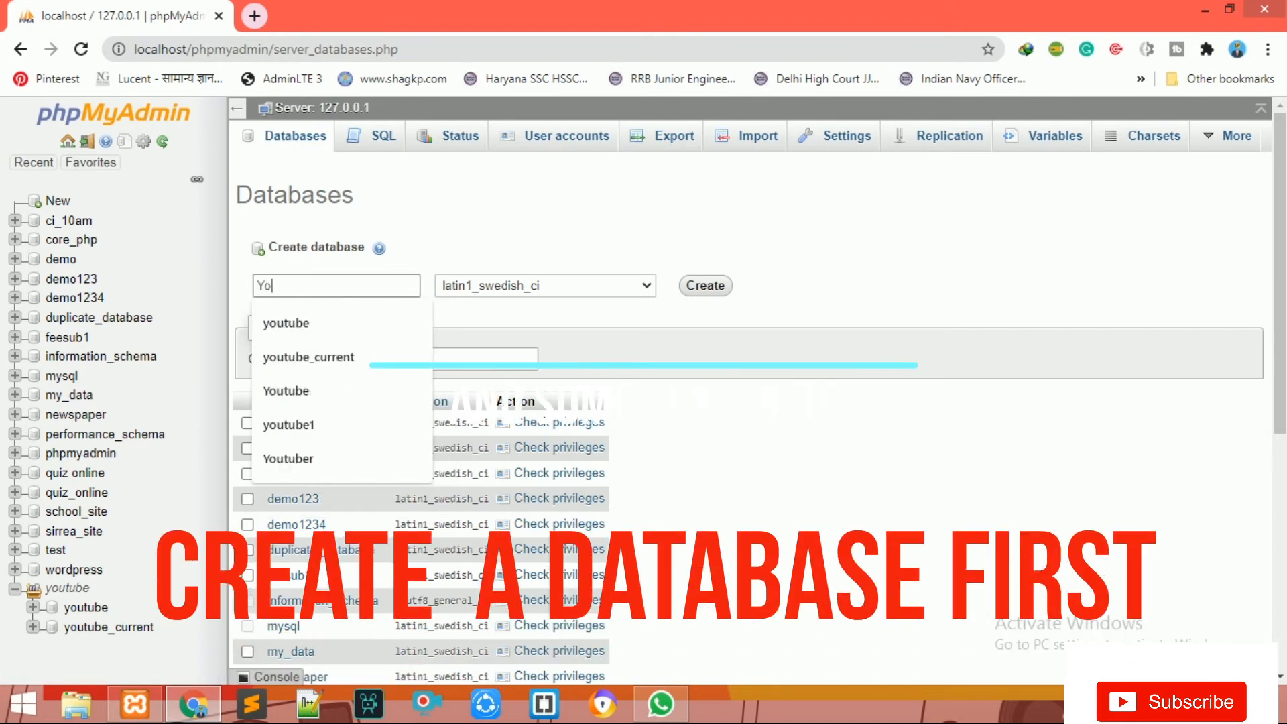
{"action": "type", "text": "utuber"}
{"action": "key", "text": "Return"}
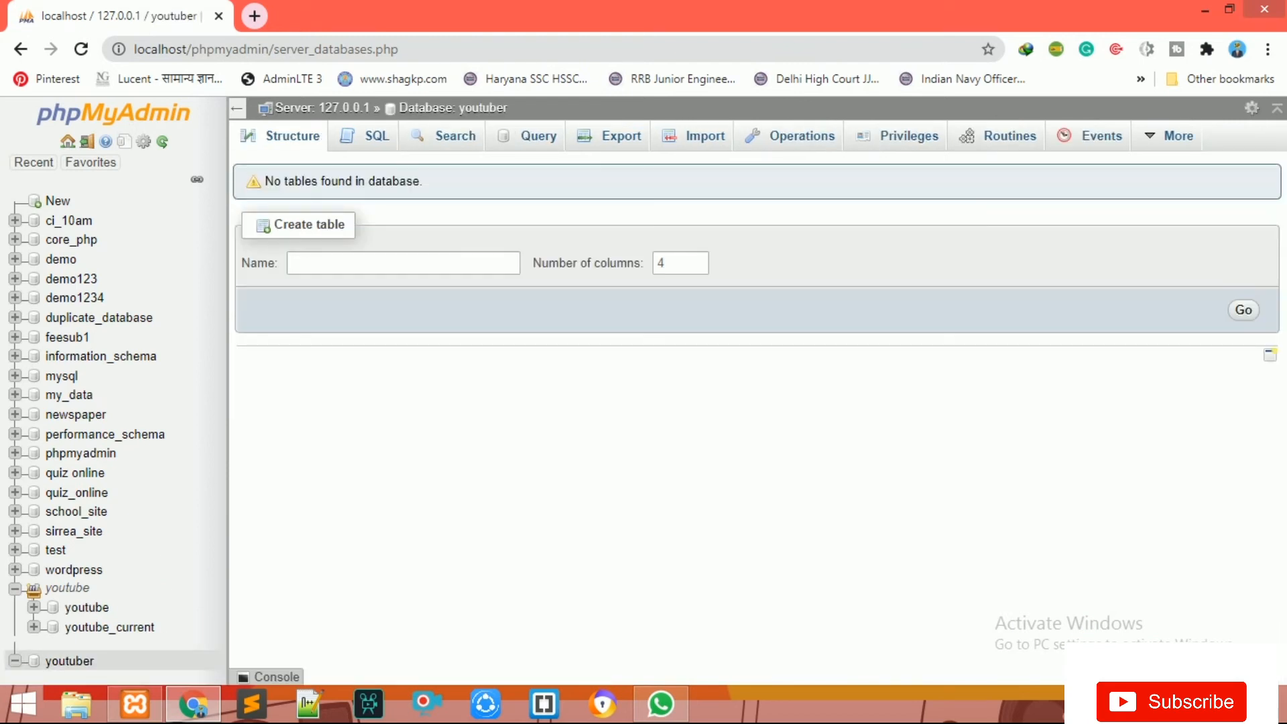
Step: Start a new table Customer_1 with 4 columns in youtuber
{"action": "left_click", "coordinate": [404, 263]}
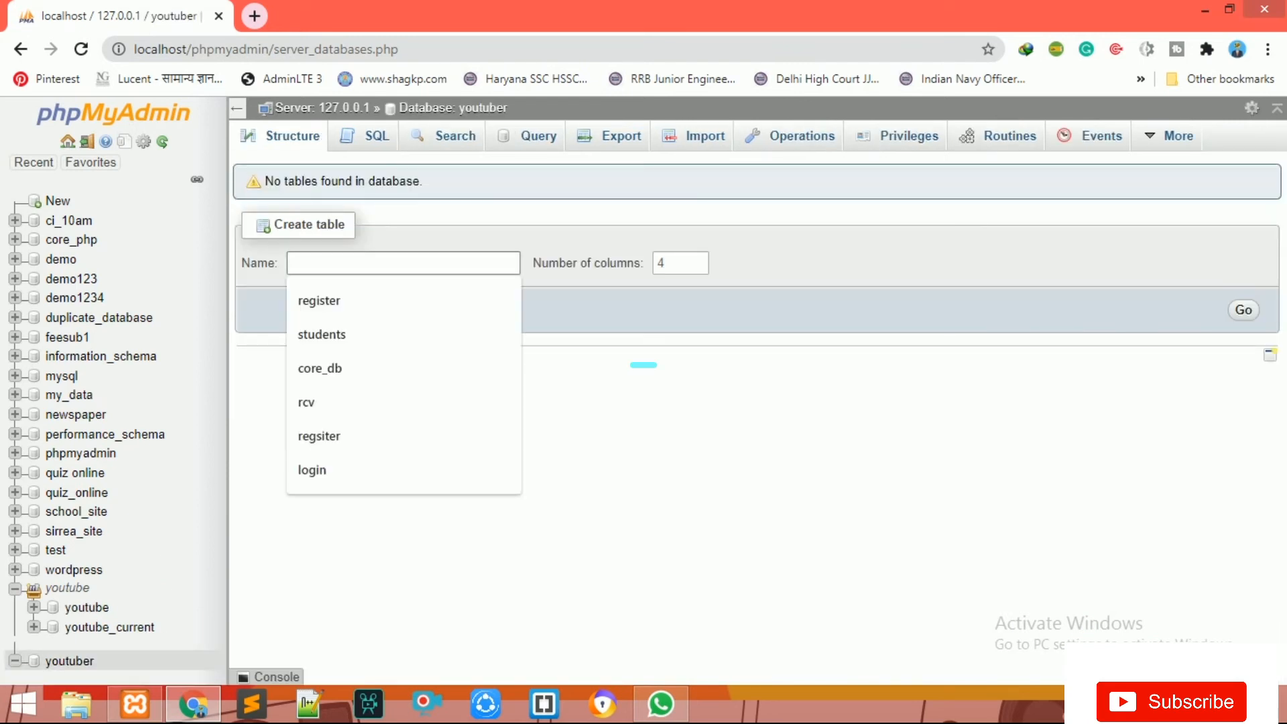
{"action": "type", "text": "Cuat"}
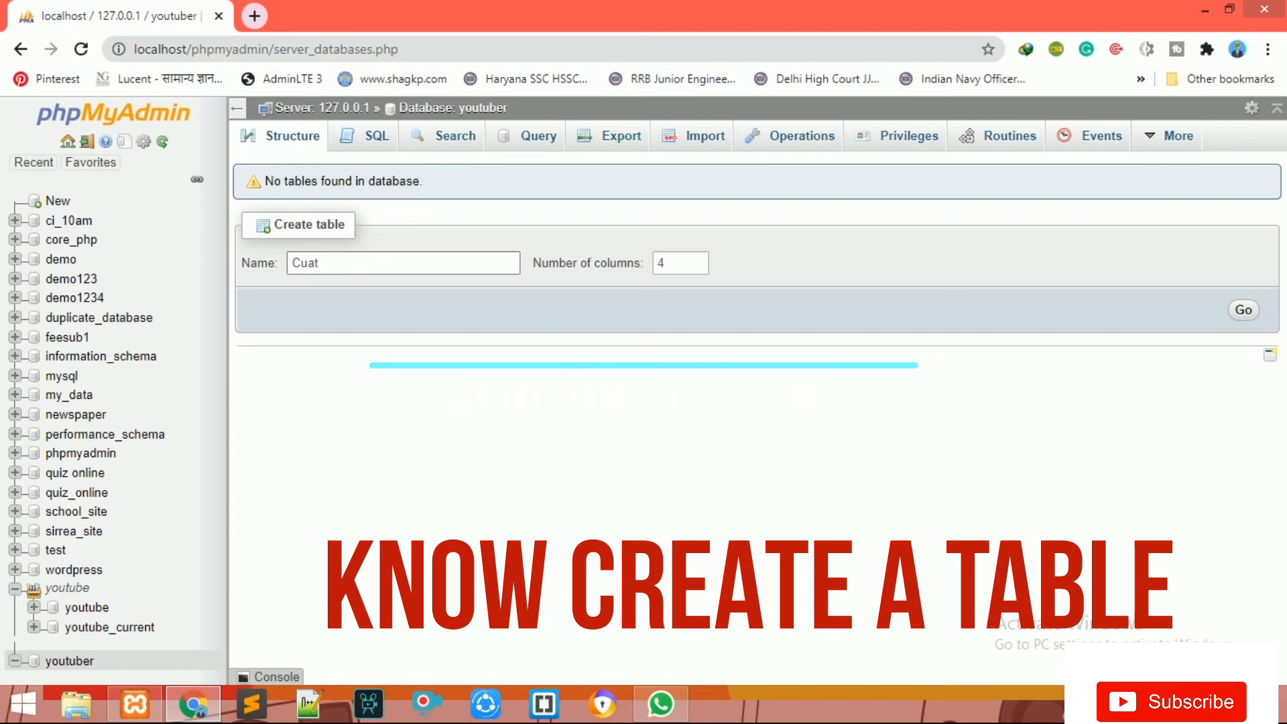
{"action": "key", "text": "BackSpace"}
{"action": "key", "text": "BackSpace"}
{"action": "type", "text": "sto"}
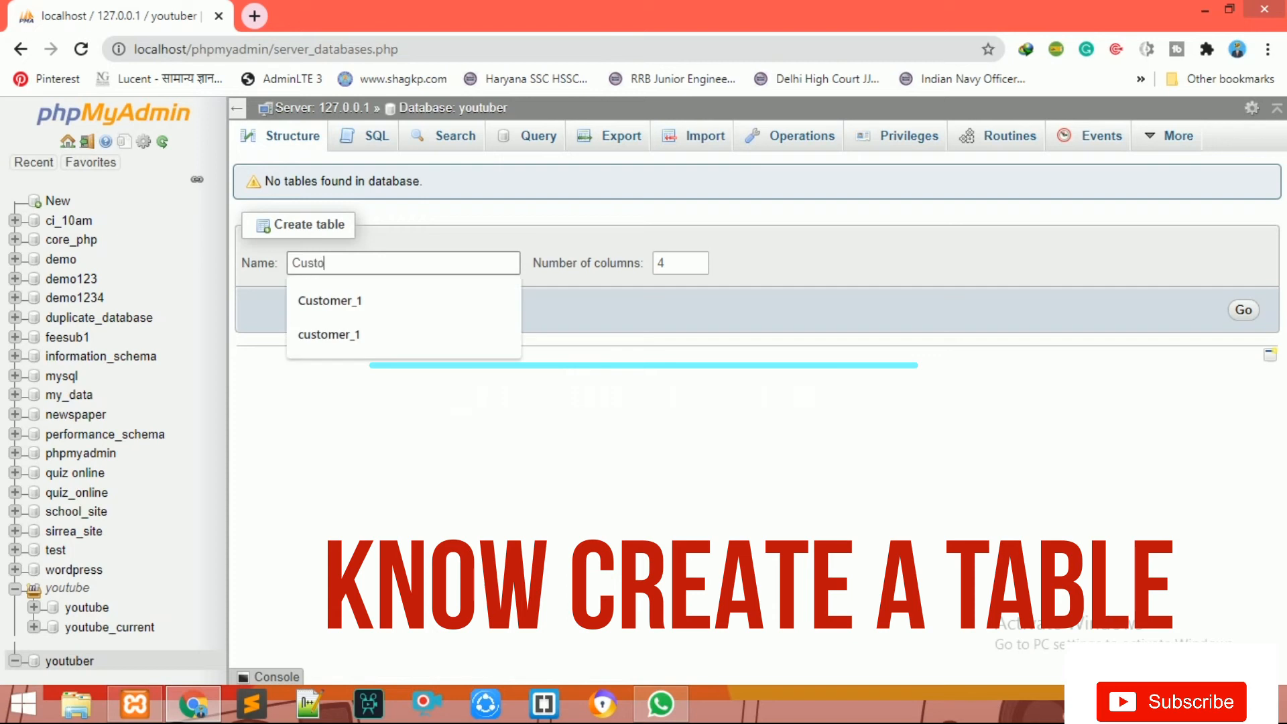
{"action": "type", "text": "mer_1"}
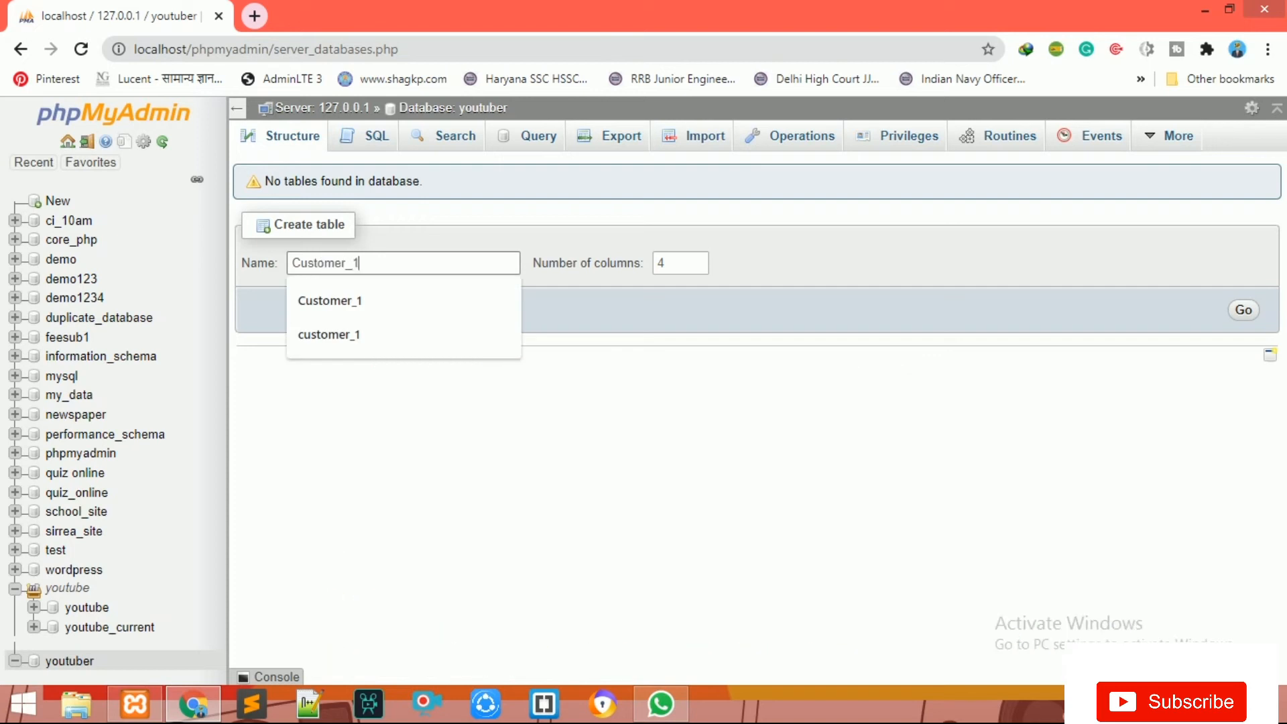
{"action": "key", "text": "Return"}
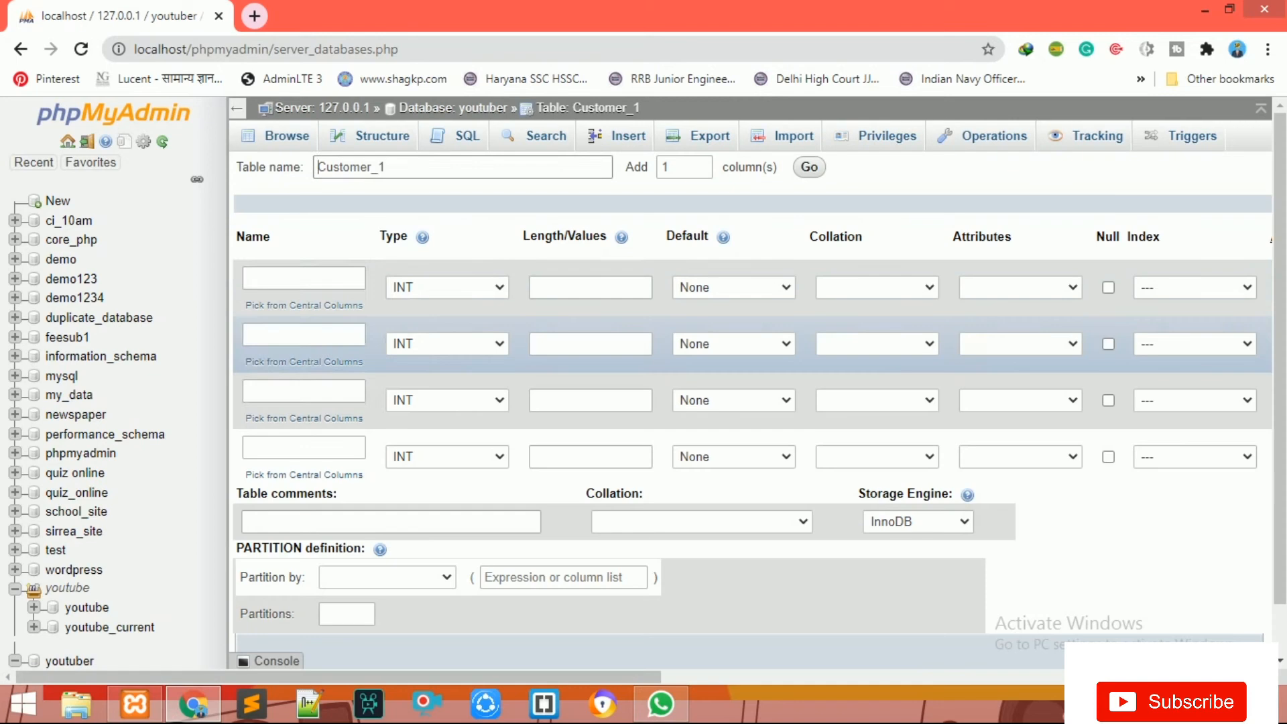
Step: Name the first column sno and make it an auto-incrementing PRIMARY key
{"action": "left_click", "coordinate": [304, 279]}
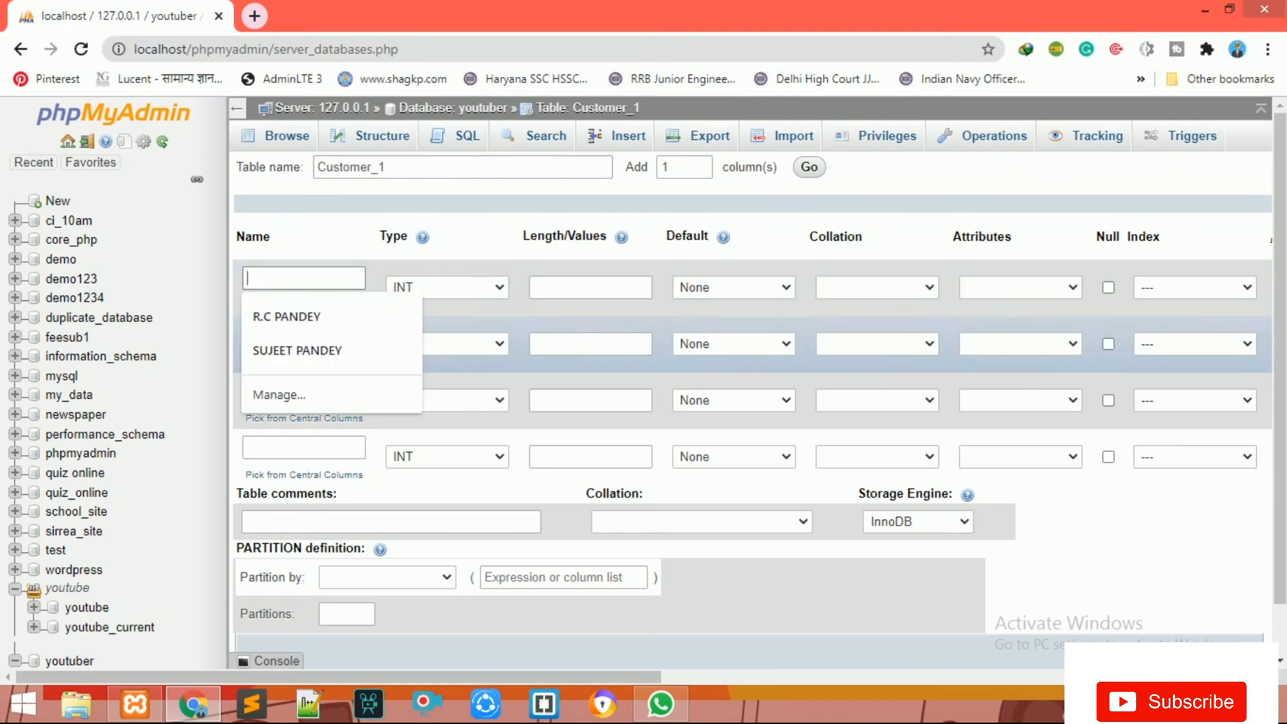
{"action": "type", "text": "s"}
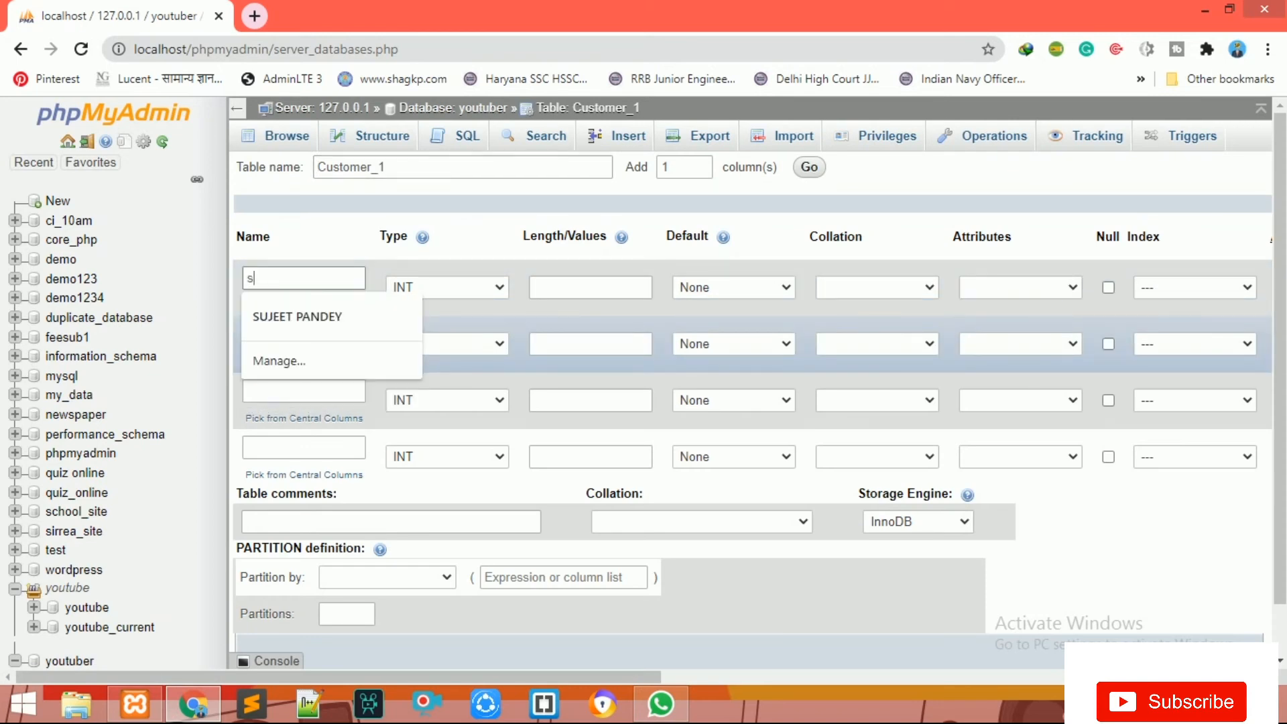
{"action": "type", "text": "no"}
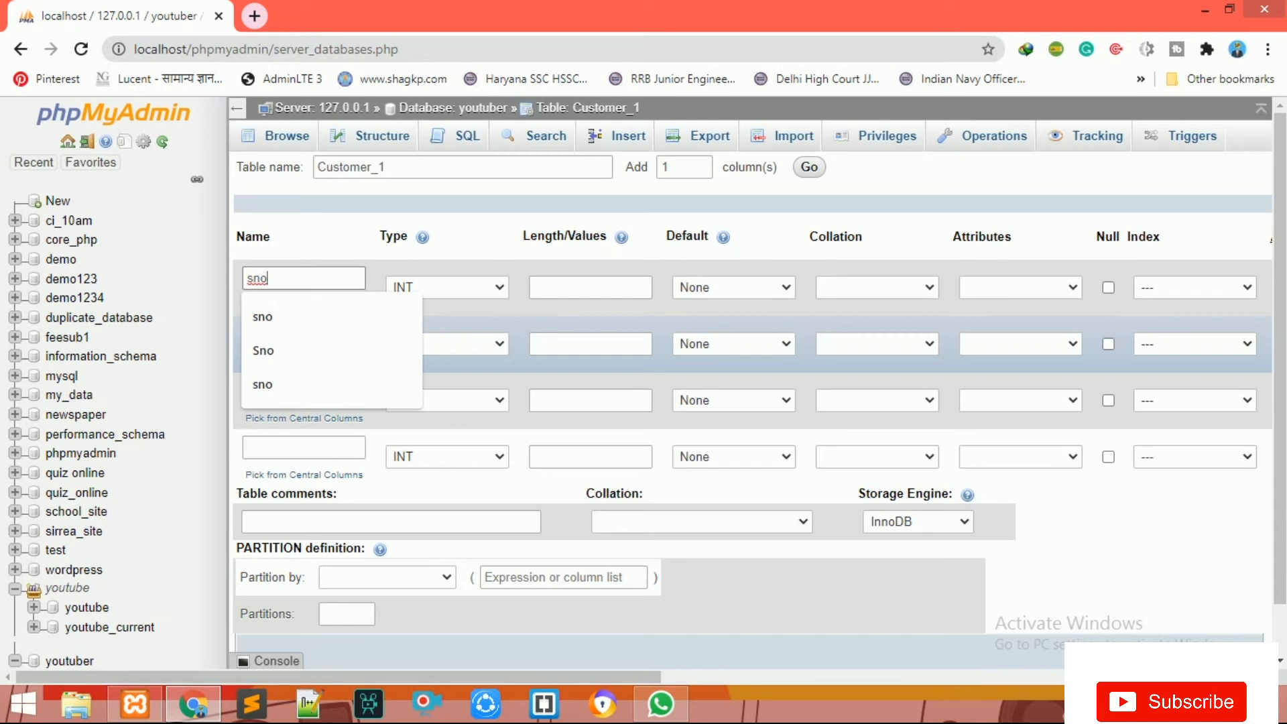
{"action": "left_click_drag", "start_coordinate": [375, 677], "coordinate": [469, 677]}
{"action": "left_click", "coordinate": [1097, 287]}
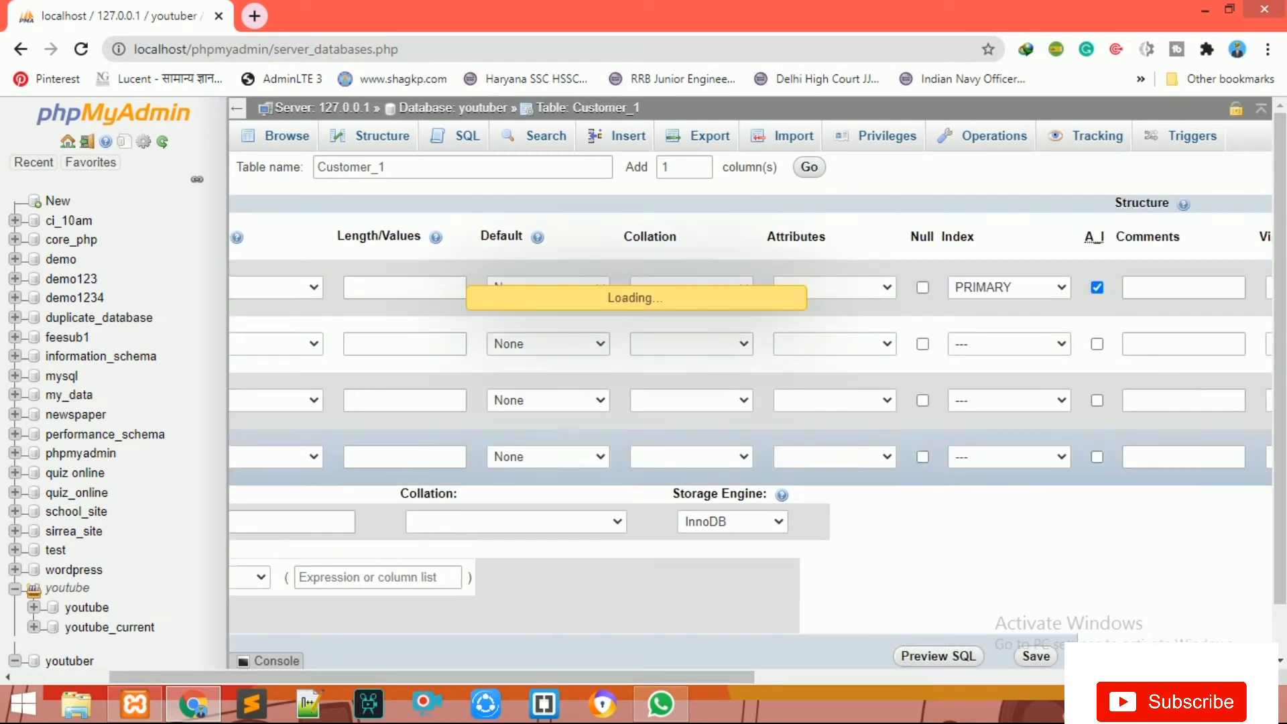
{"action": "left_click", "coordinate": [736, 501]}
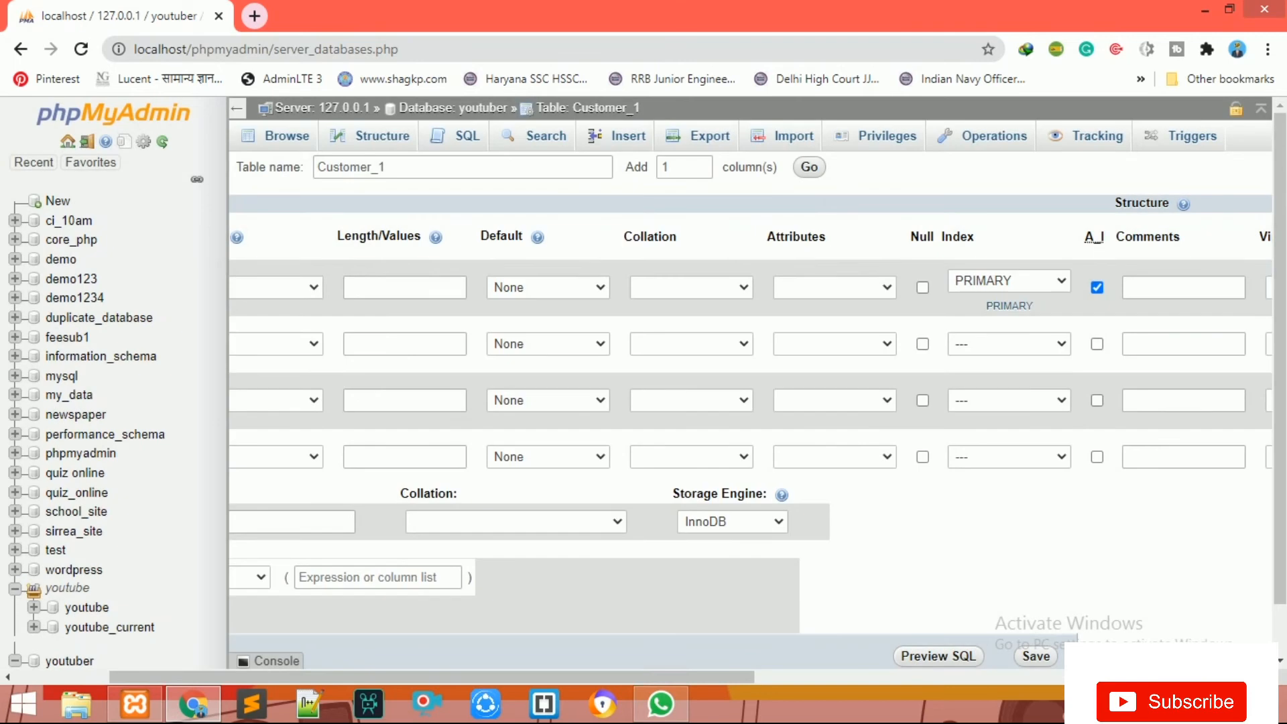
{"action": "left_click_drag", "start_coordinate": [670, 677], "coordinate": [570, 677]}
{"action": "left_click", "coordinate": [304, 334]}
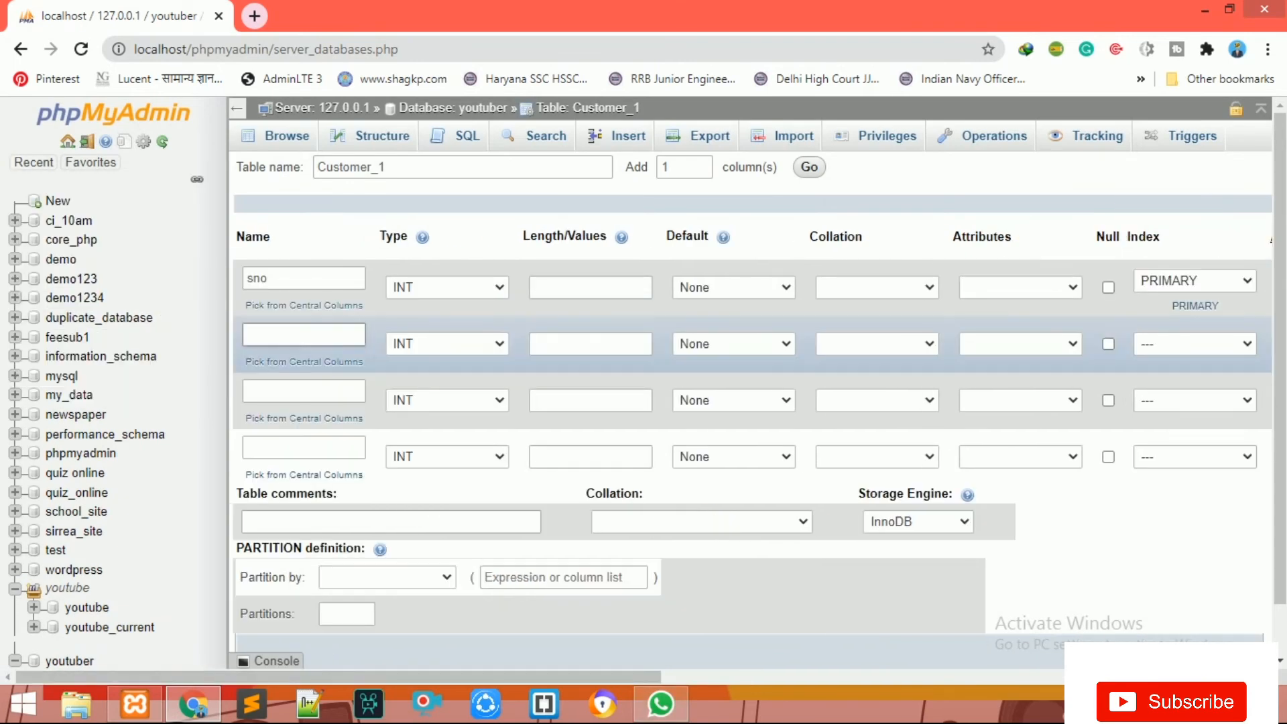
Step: Define the second column as name, VARCHAR with length 233
{"action": "type", "text": "name"}
{"action": "left_click", "coordinate": [447, 344]}
{"action": "key", "text": "v"}
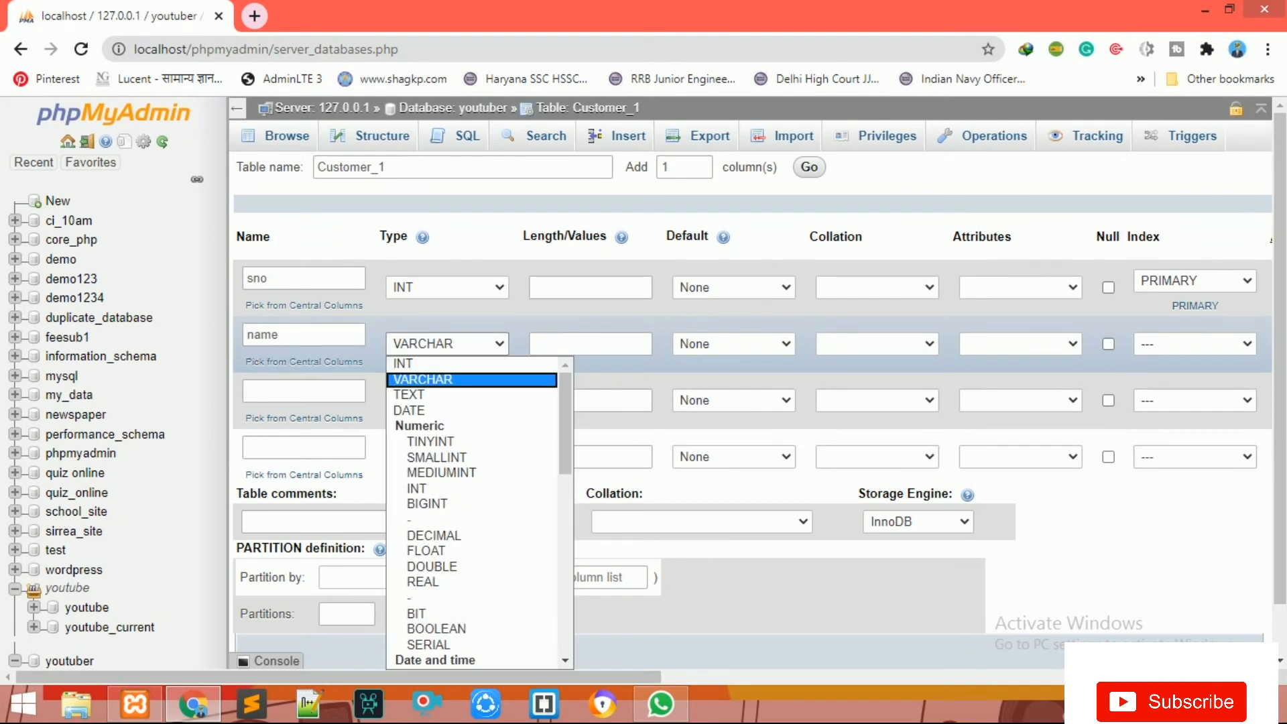
{"action": "left_click", "coordinate": [424, 379]}
{"action": "left_click", "coordinate": [590, 344]}
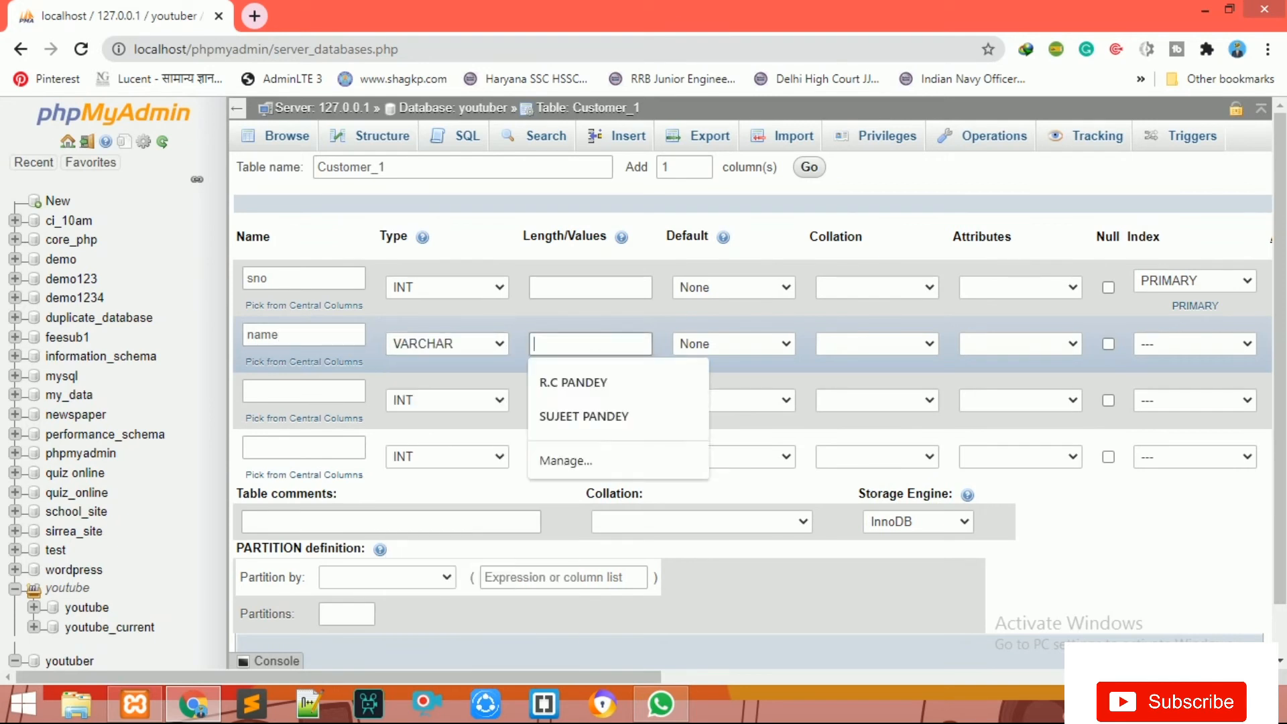
{"action": "type", "text": "233"}
{"action": "left_click", "coordinate": [570, 381]}
Step: Define the third column as age, VARCHAR with length 222
{"action": "left_click", "coordinate": [303, 391]}
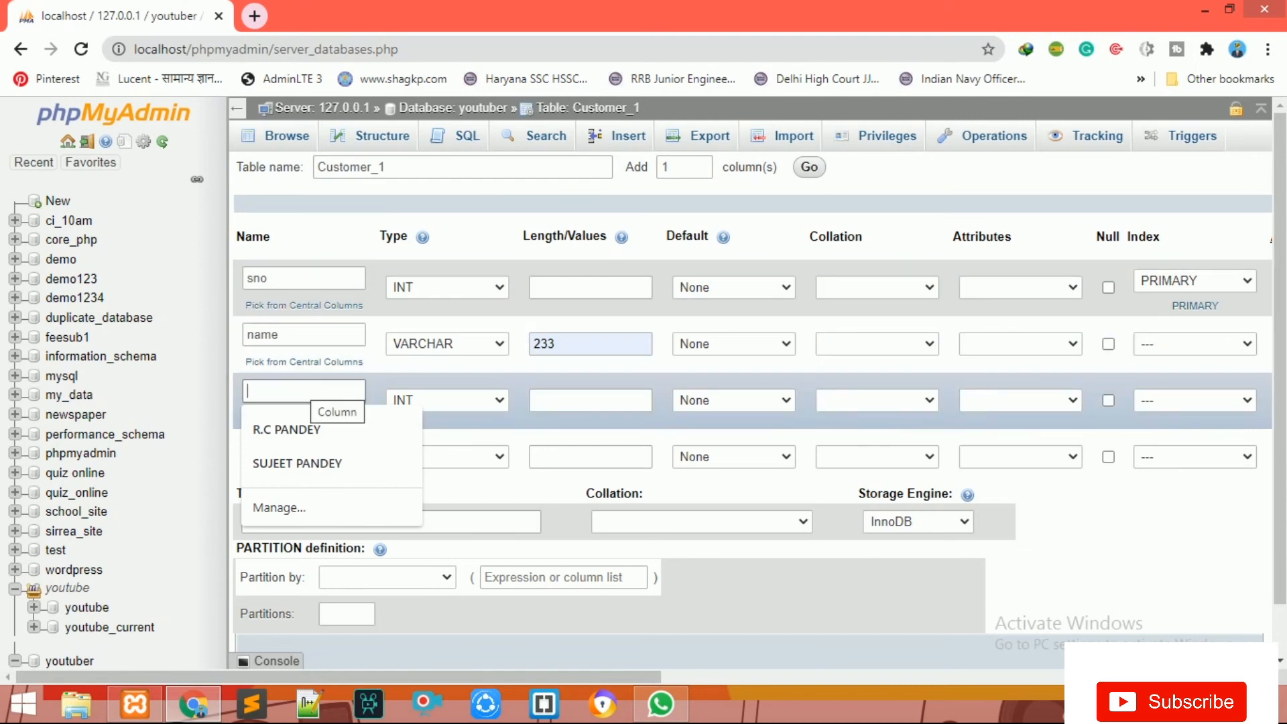
{"action": "type", "text": "age"}
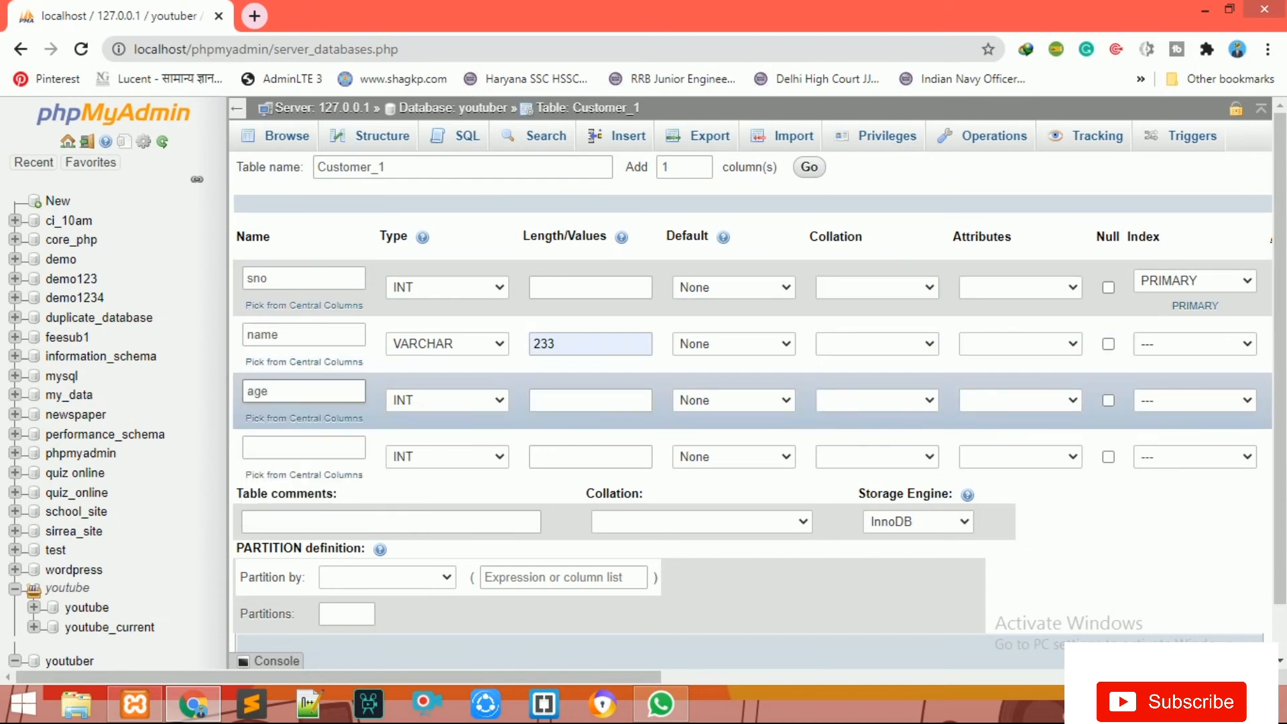
{"action": "left_click", "coordinate": [447, 401]}
{"action": "key", "text": "v"}
{"action": "left_click", "coordinate": [590, 401]}
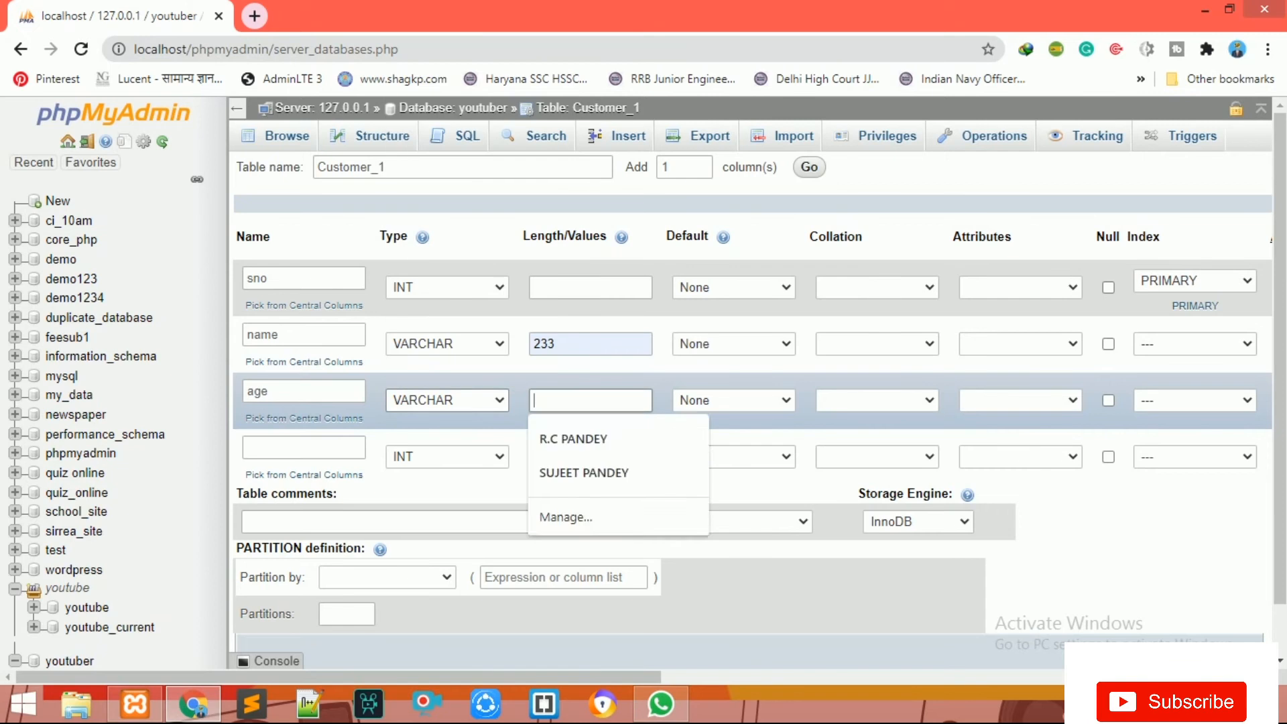
{"action": "type", "text": "288"}
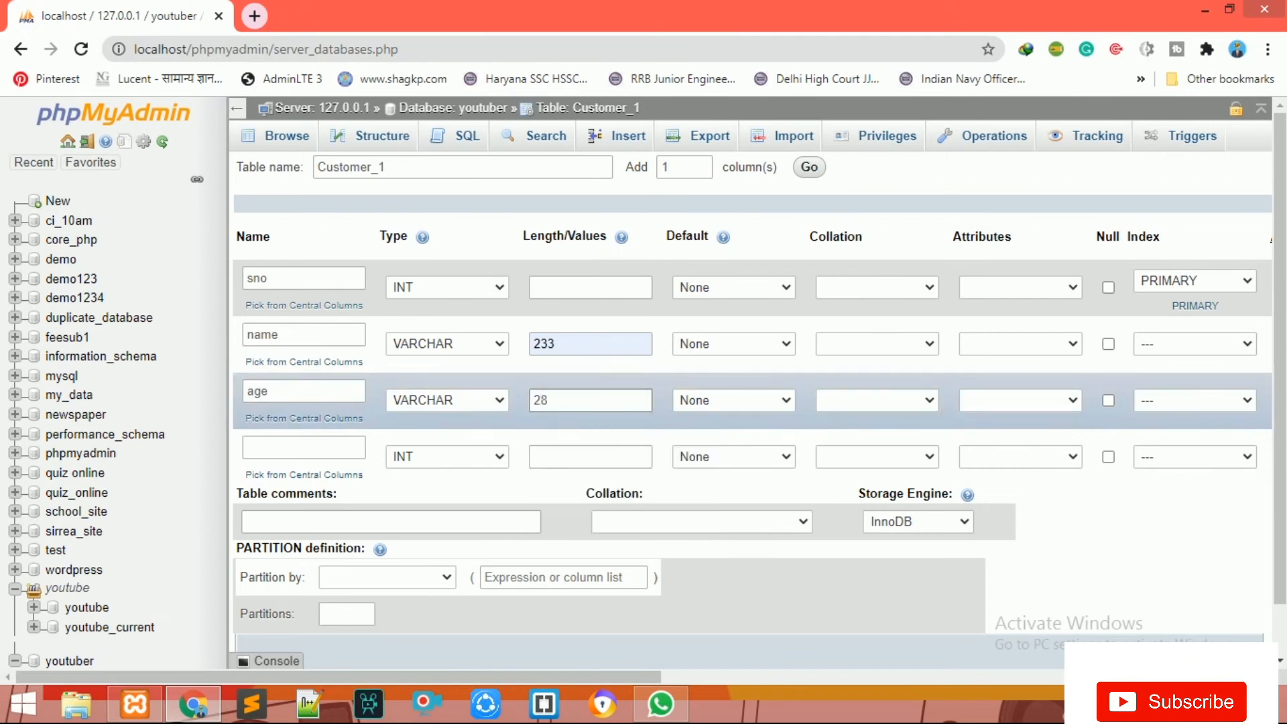
{"action": "key", "text": "BackSpace"}
{"action": "key", "text": "BackSpace"}
{"action": "type", "text": "222"}
Step: Define the fourth column as sex, VARCHAR with length 255
{"action": "left_click", "coordinate": [304, 448]}
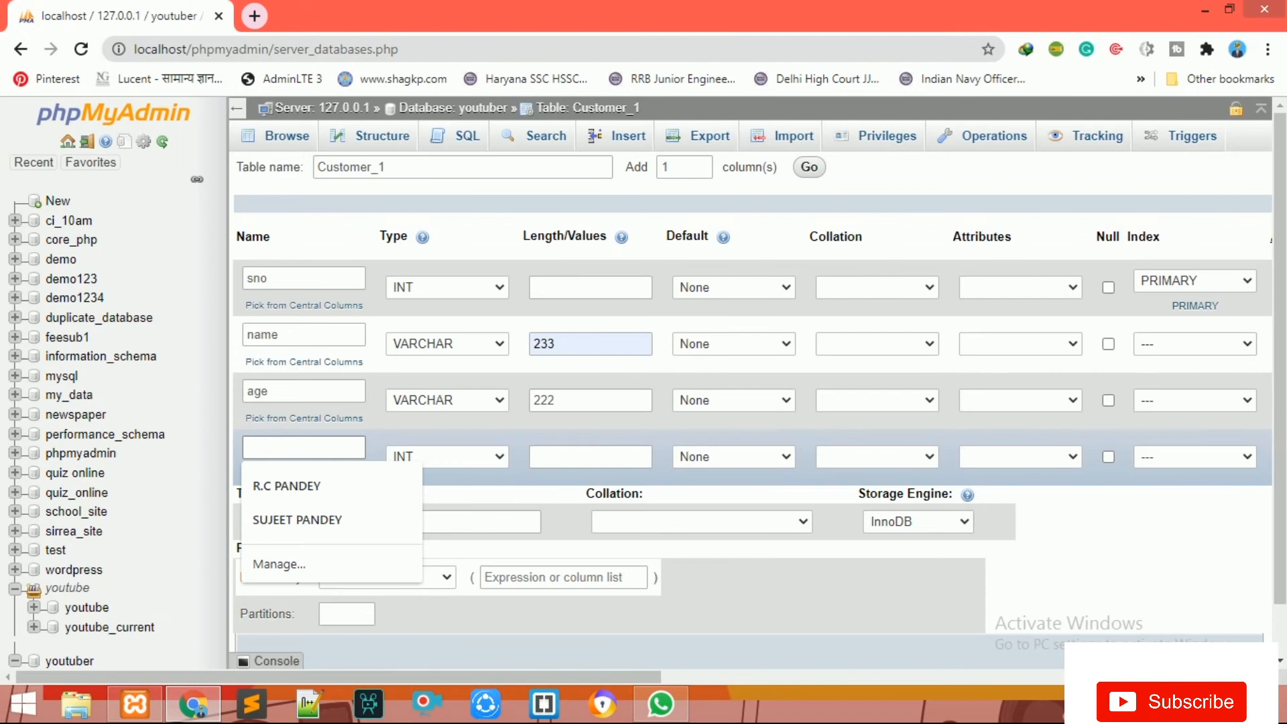
{"action": "type", "text": "sex"}
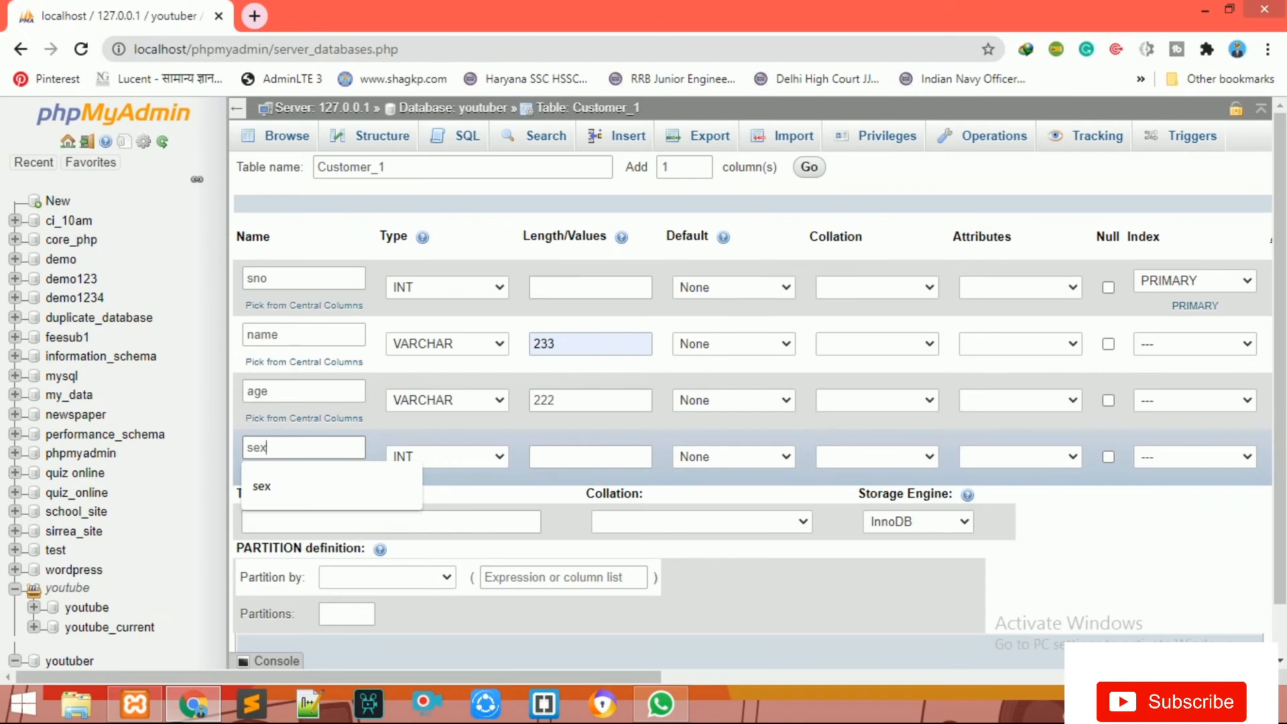
{"action": "left_click", "coordinate": [447, 458]}
{"action": "key", "text": "v"}
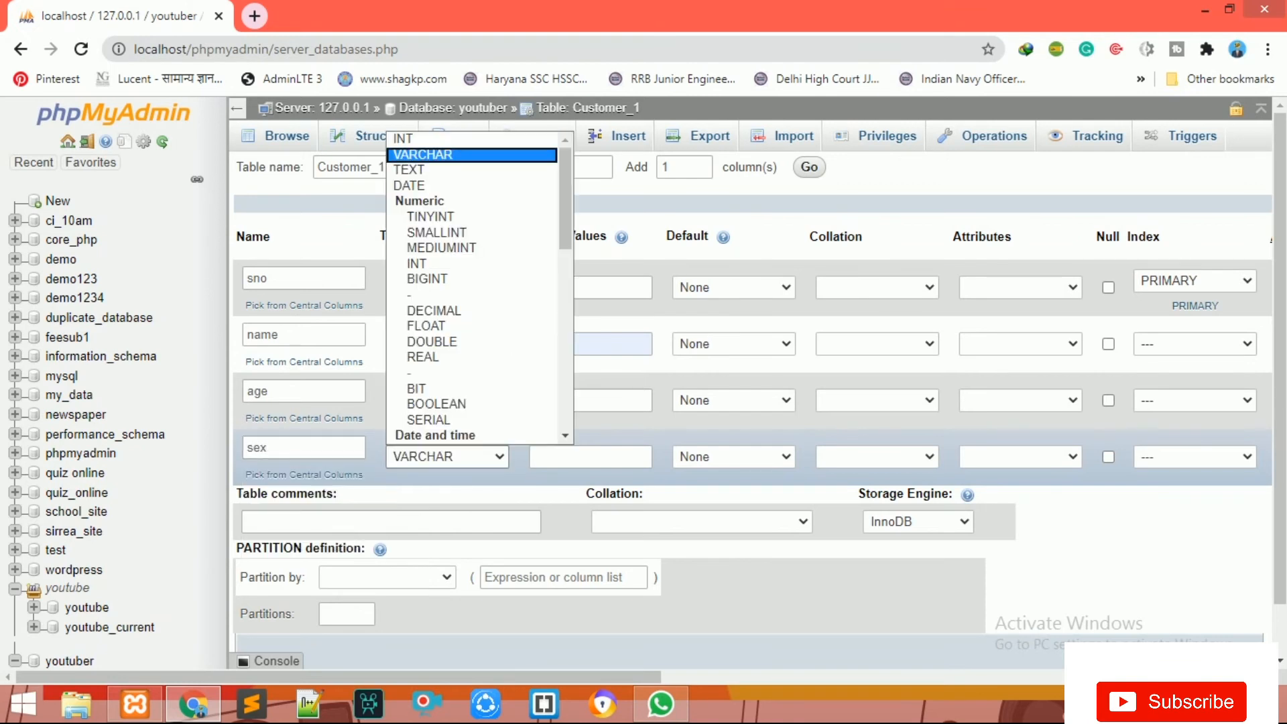
{"action": "left_click", "coordinate": [590, 457]}
{"action": "type", "text": "255"}
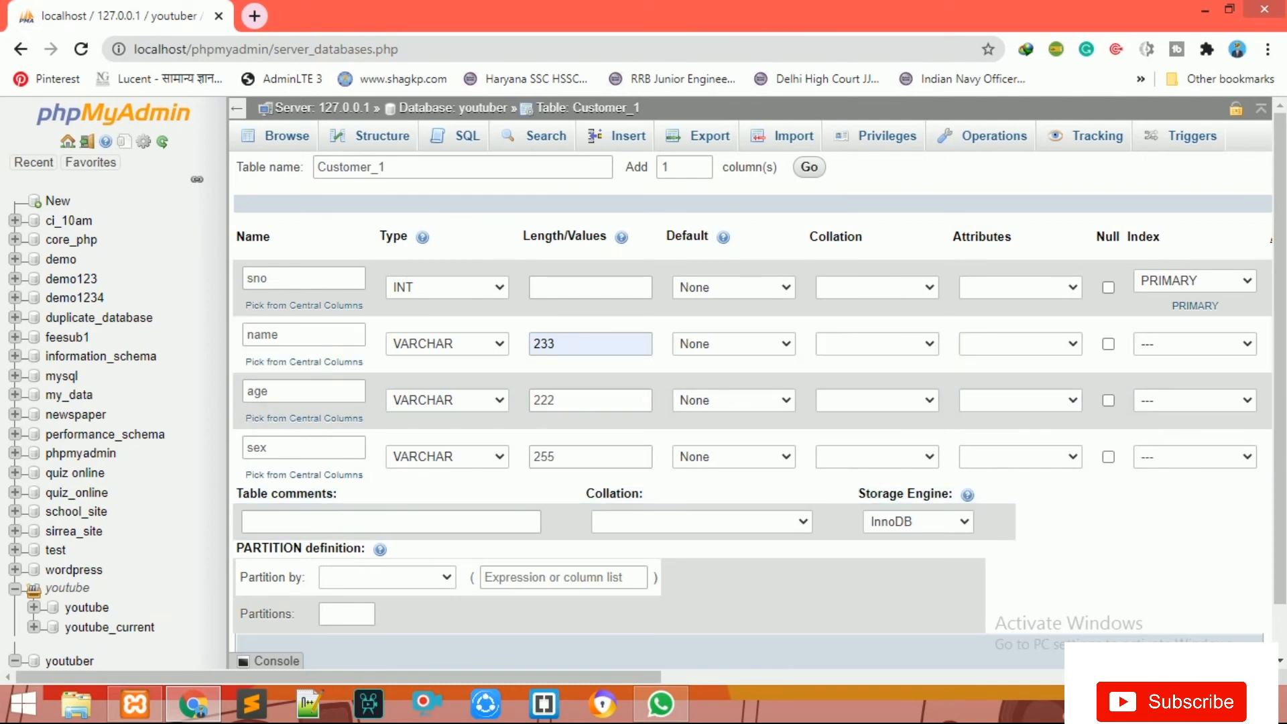
Step: Save the Customer_1 table, then go to its Insert form via the youtuber database
{"action": "scroll", "coordinate": [751, 402], "scroll_direction": "down", "scroll_amount": 2}
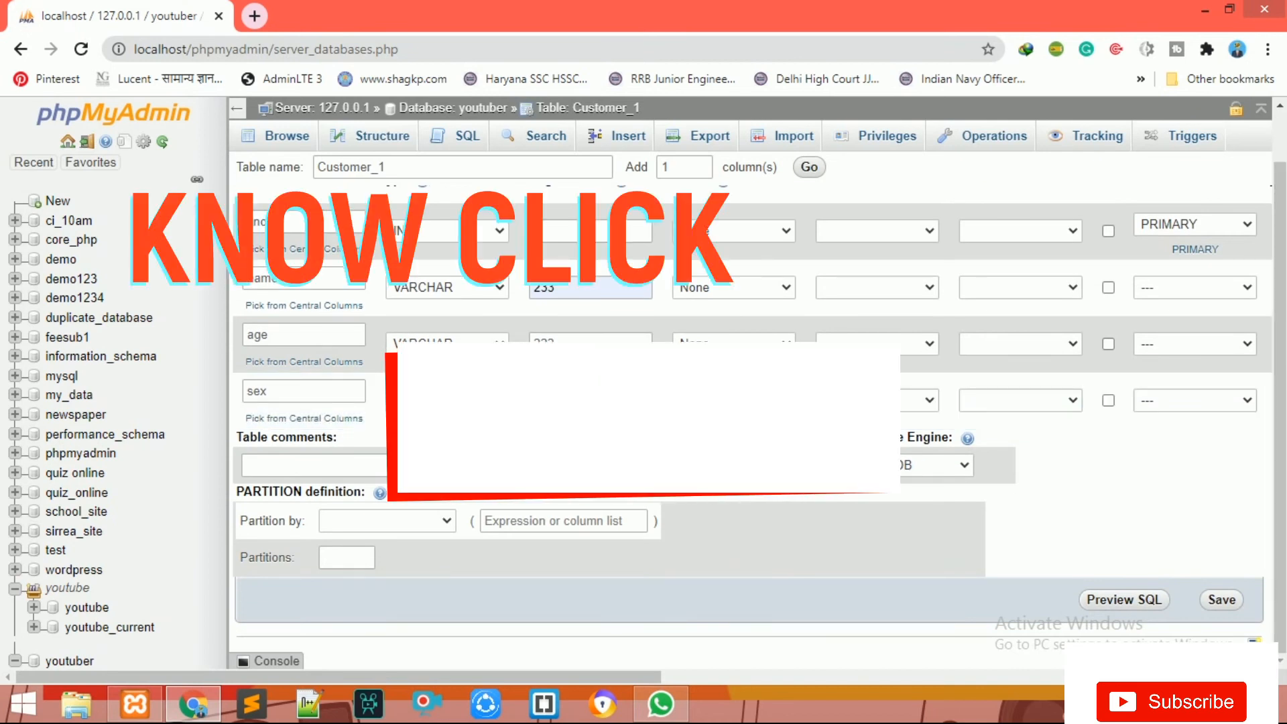
{"action": "left_click", "coordinate": [1222, 600]}
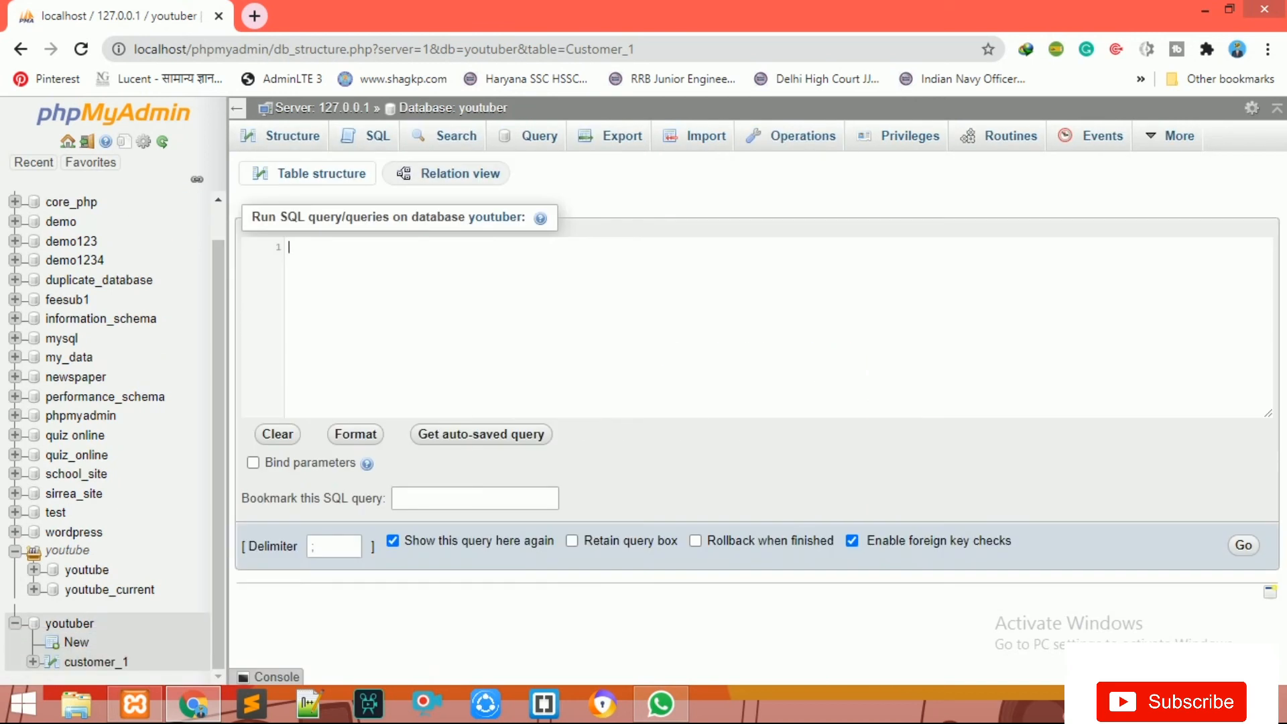
{"action": "left_click", "coordinate": [454, 108]}
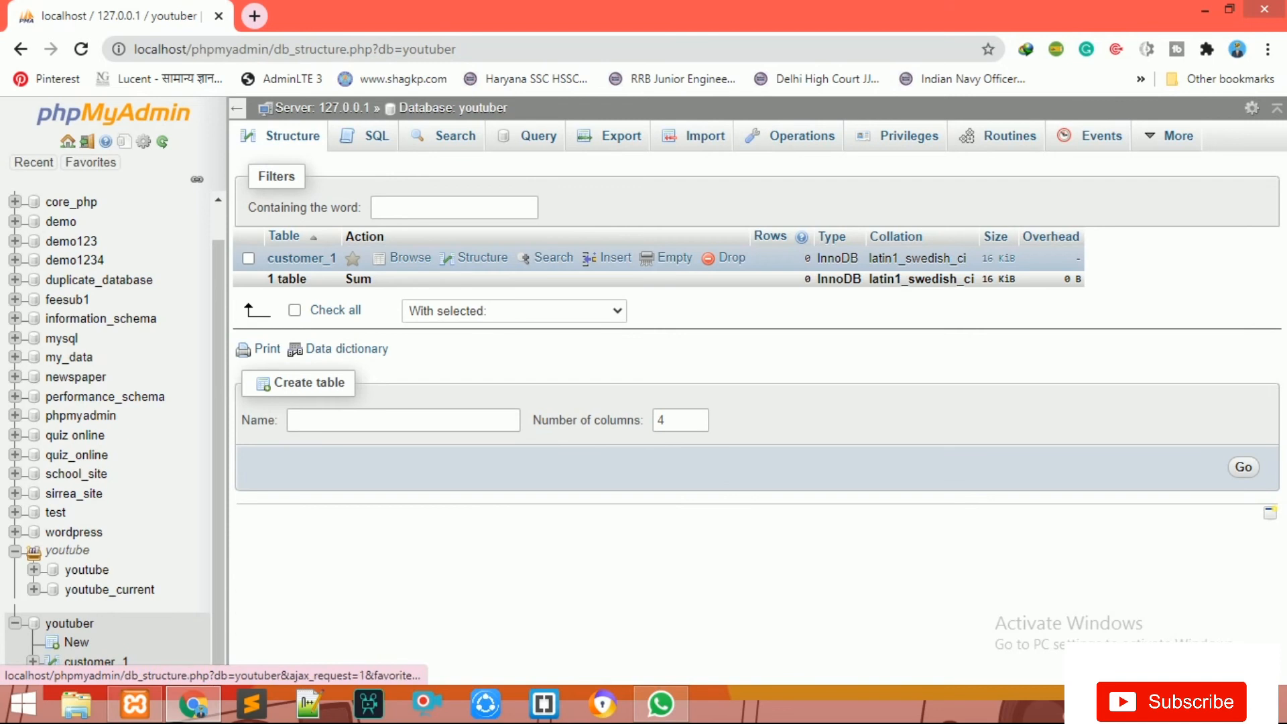
{"action": "left_click", "coordinate": [302, 259]}
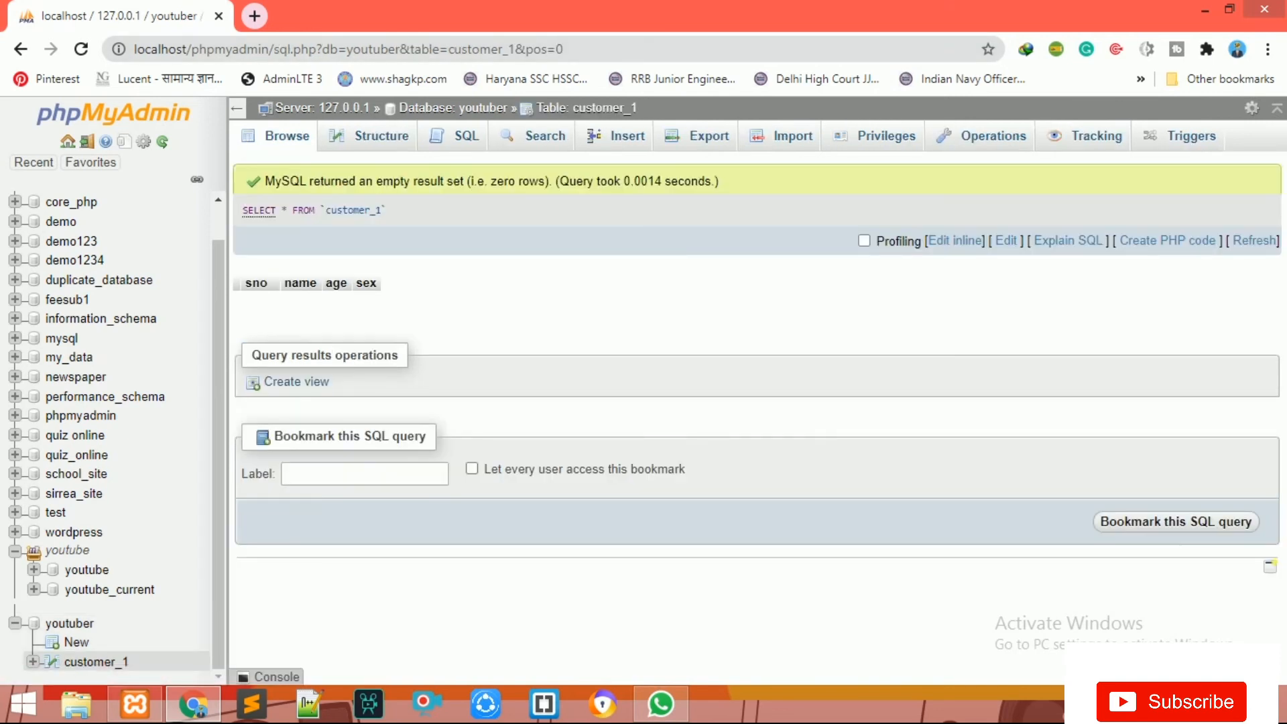
{"action": "left_click", "coordinate": [626, 136]}
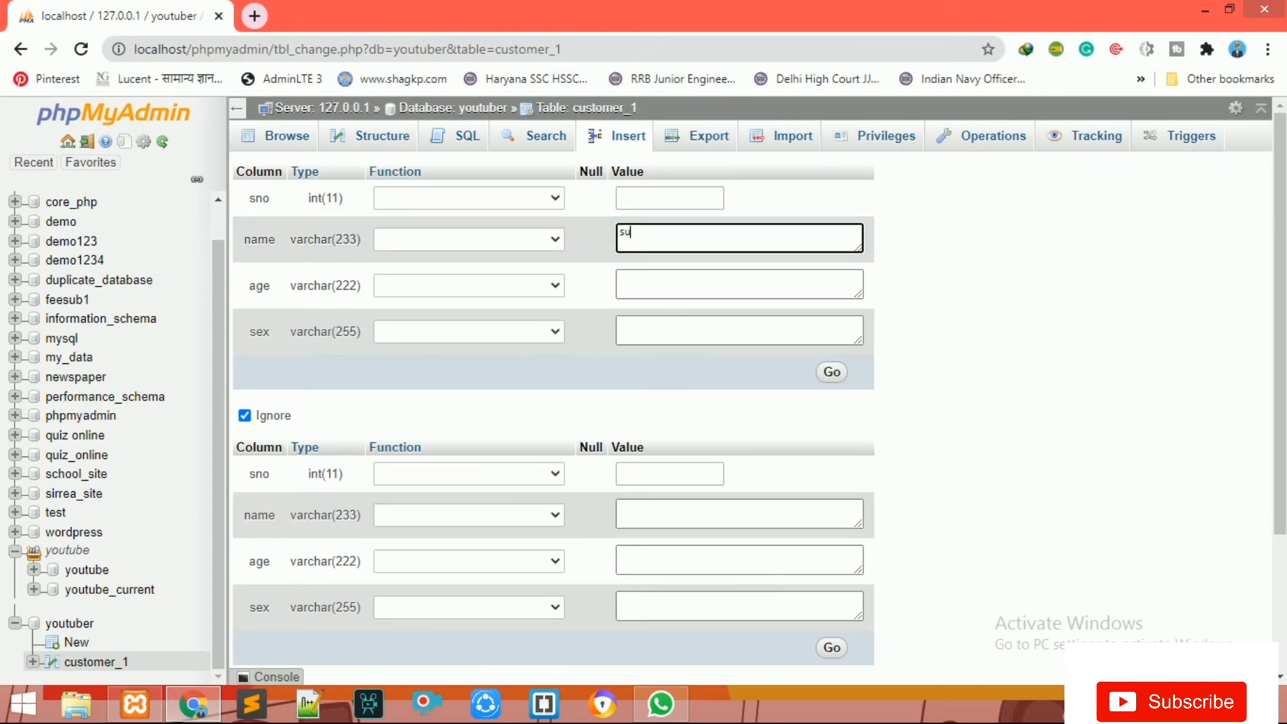
Step: Insert a row into customer_1 with the customer's full name, age 26 and sex male
{"action": "key", "text": "Tab"}
{"action": "type", "text": "26"}
{"action": "key", "text": "Tab"}
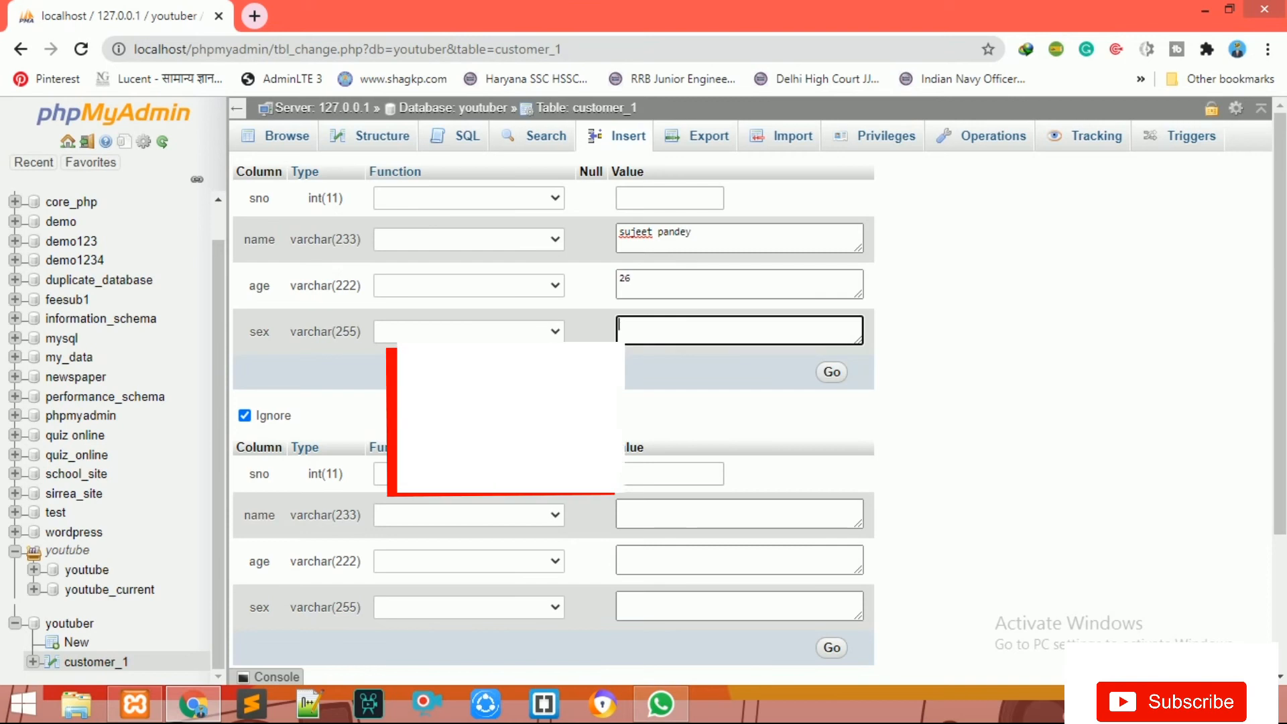
{"action": "type", "text": "male"}
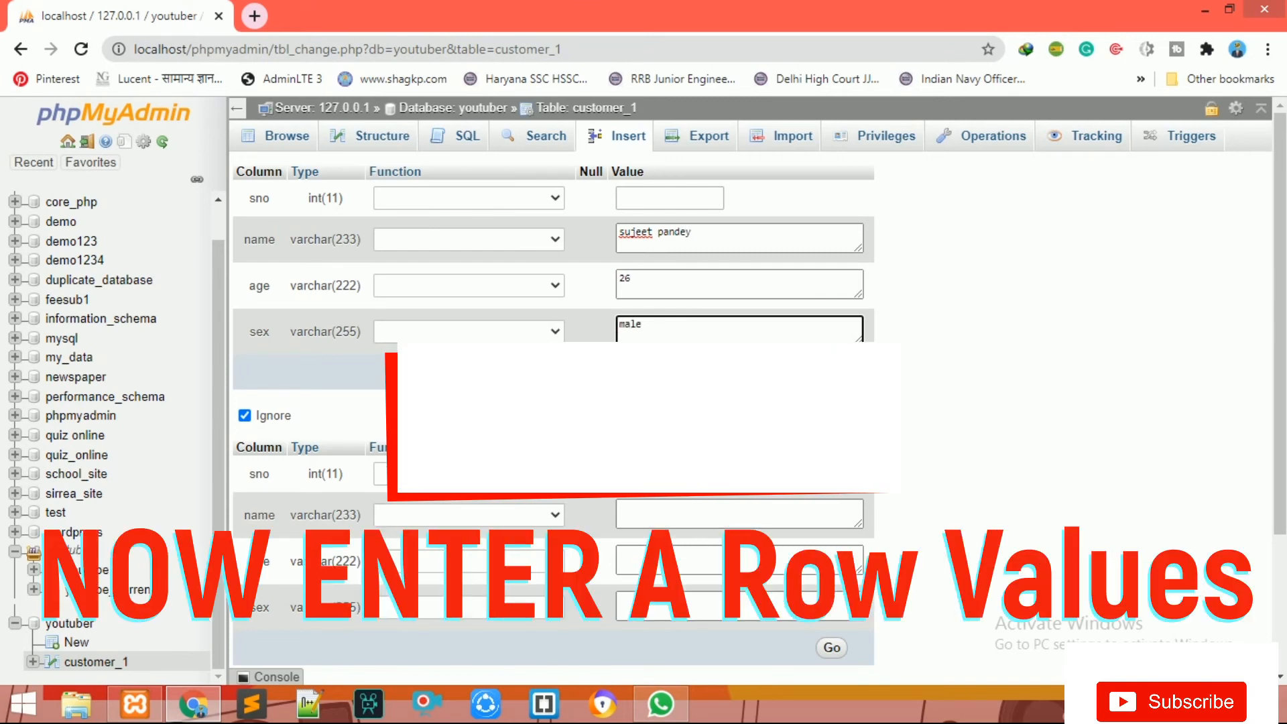
{"action": "left_click", "coordinate": [832, 372]}
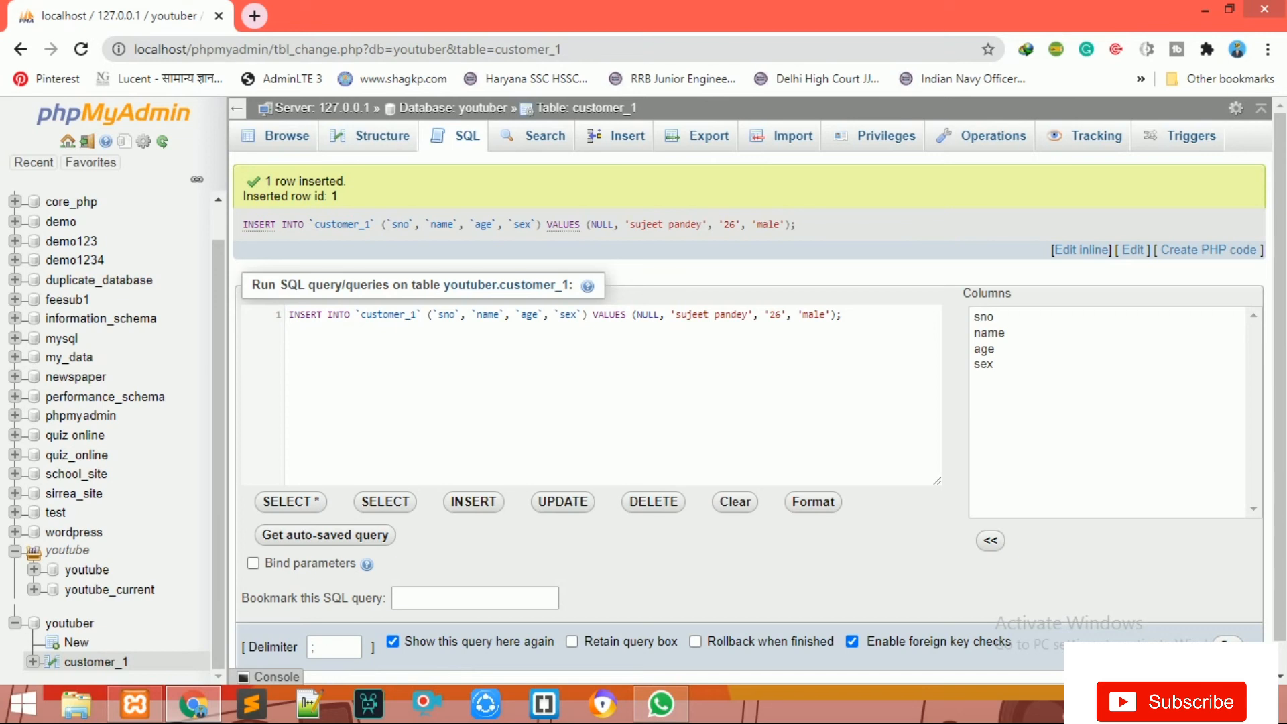
Step: Browse customer_1 to view the newly inserted row
{"action": "left_click", "coordinate": [94, 662]}
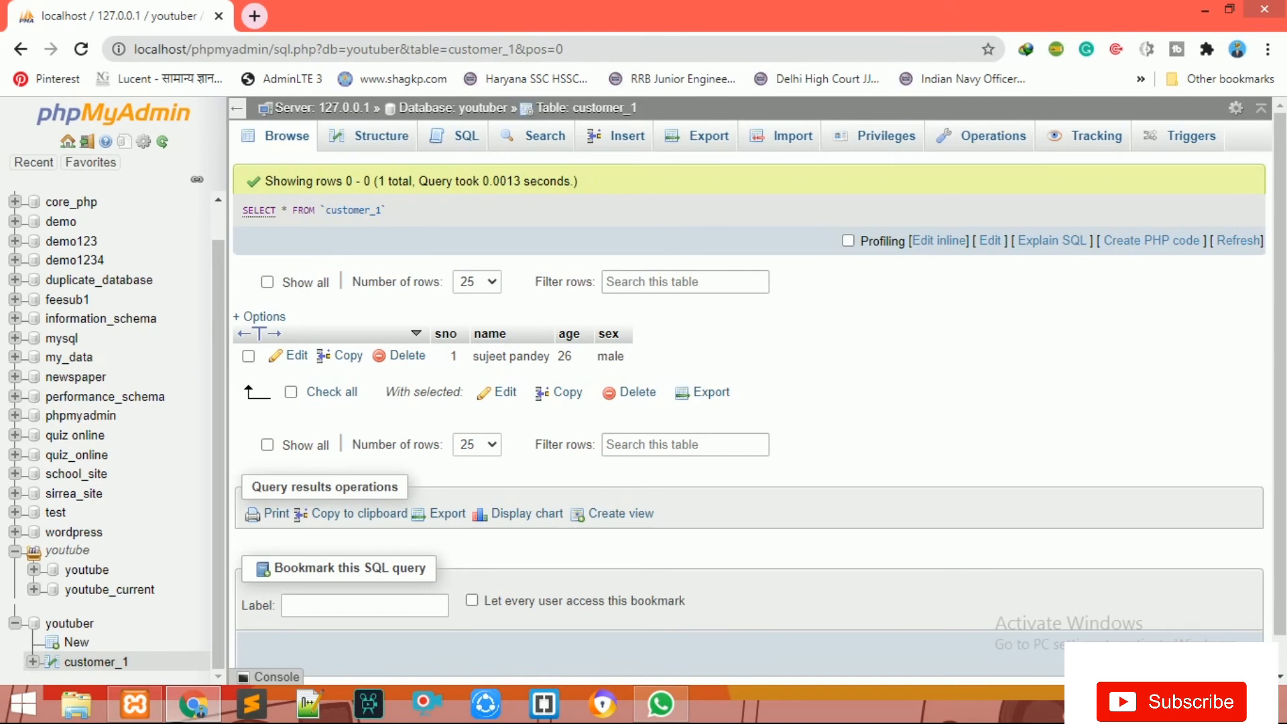
{"action": "left_click", "coordinate": [454, 108]}
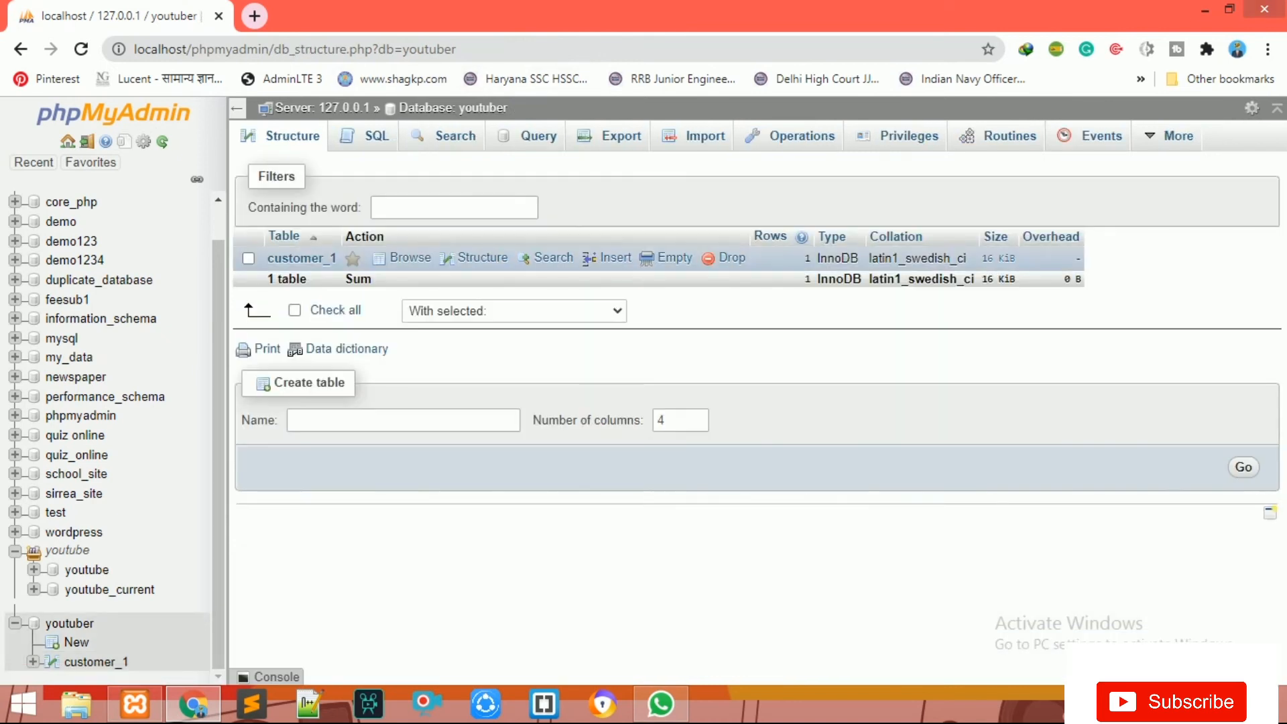
{"action": "left_click", "coordinate": [302, 258]}
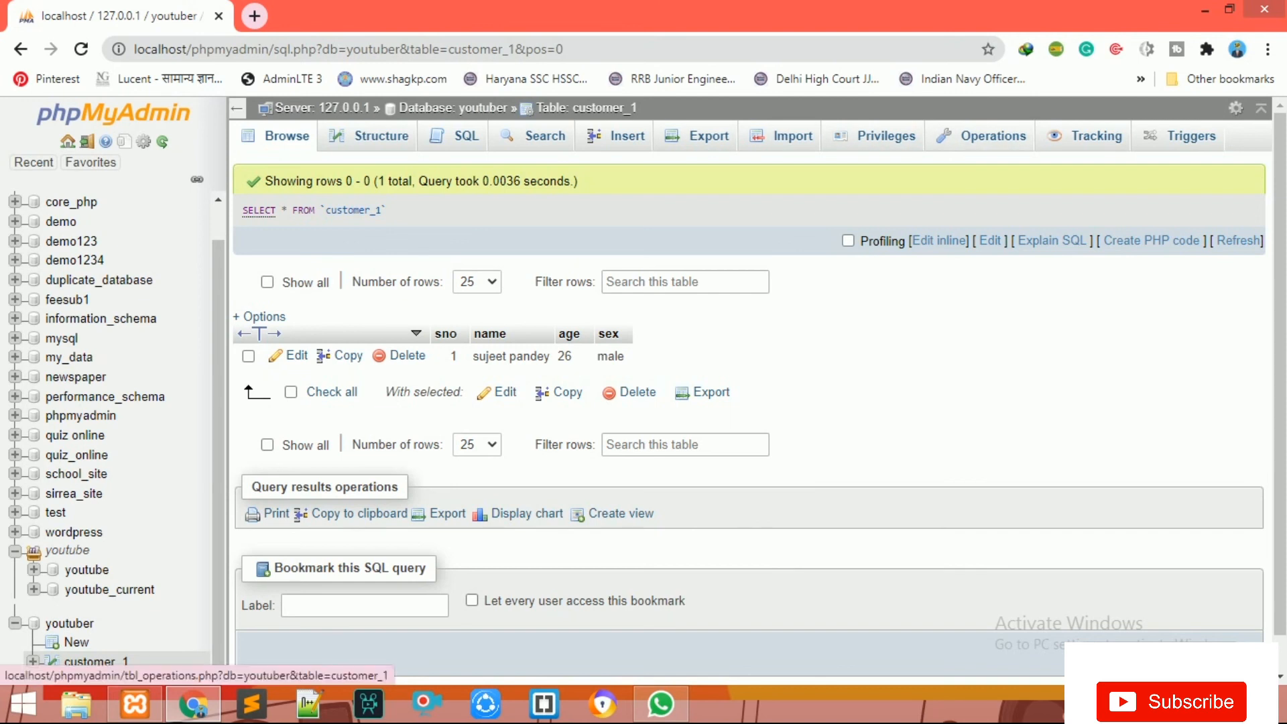
Step: In customer_1's Operations, copy structure only to youtuber.customer_2
{"action": "left_click", "coordinate": [993, 136]}
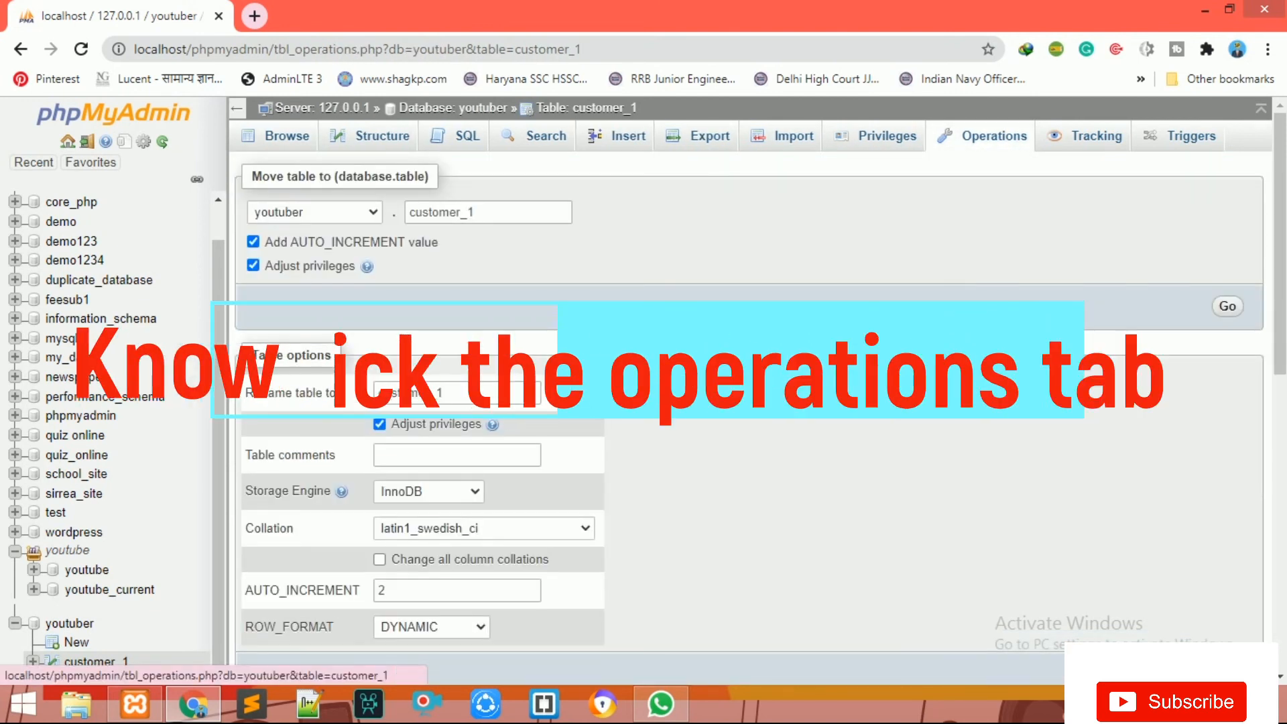
{"action": "scroll", "coordinate": [751, 402], "scroll_direction": "down", "scroll_amount": 2}
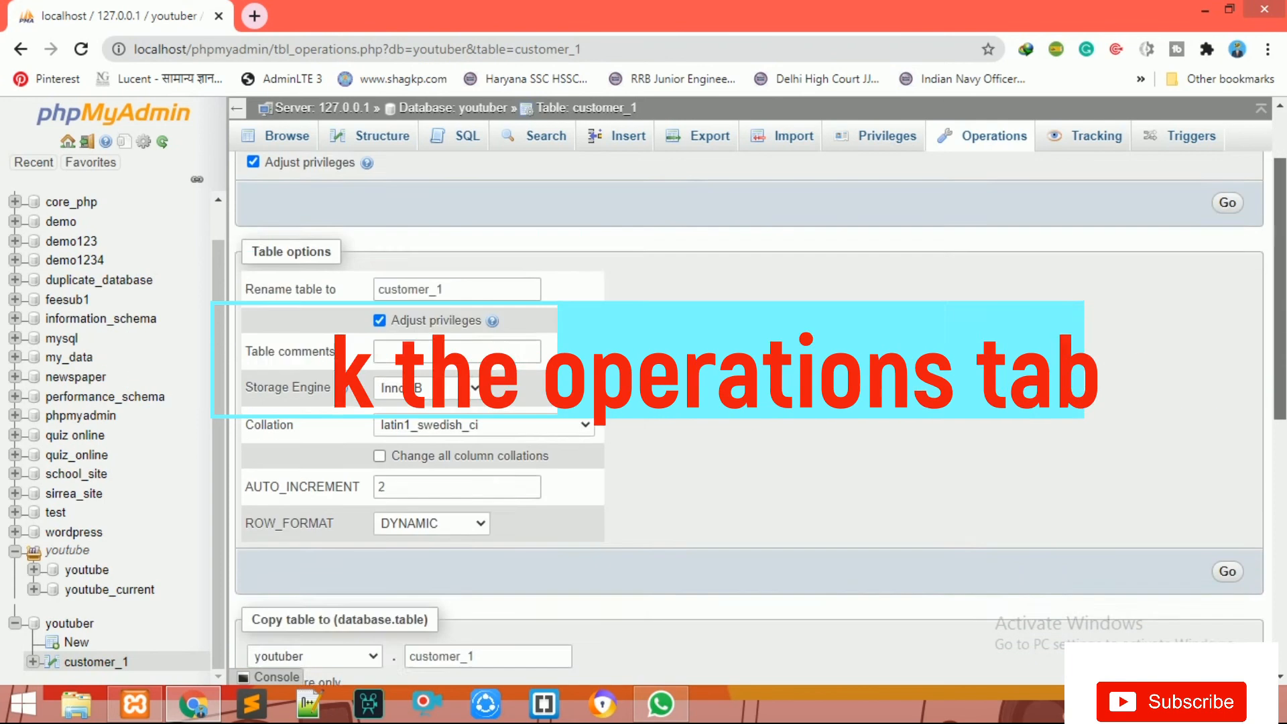
{"action": "scroll", "coordinate": [751, 402], "scroll_direction": "down", "scroll_amount": 5}
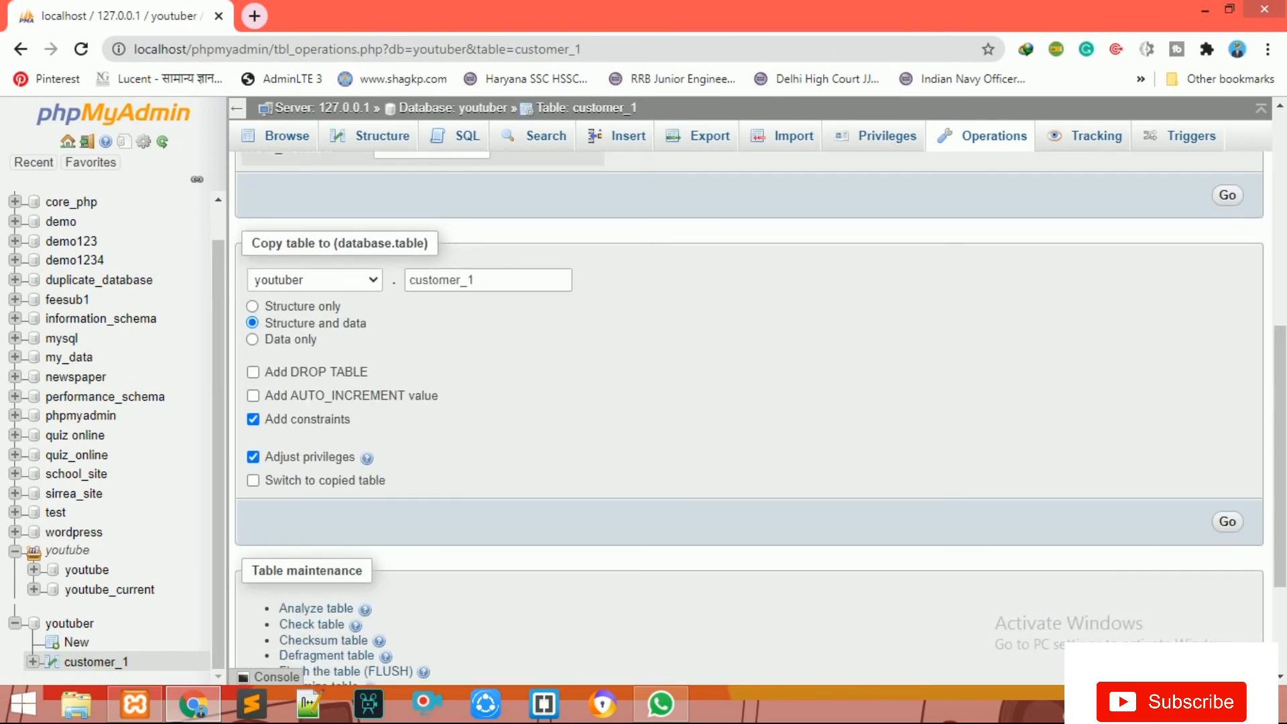
{"action": "left_click", "coordinate": [315, 280]}
{"action": "left_click", "coordinate": [314, 280]}
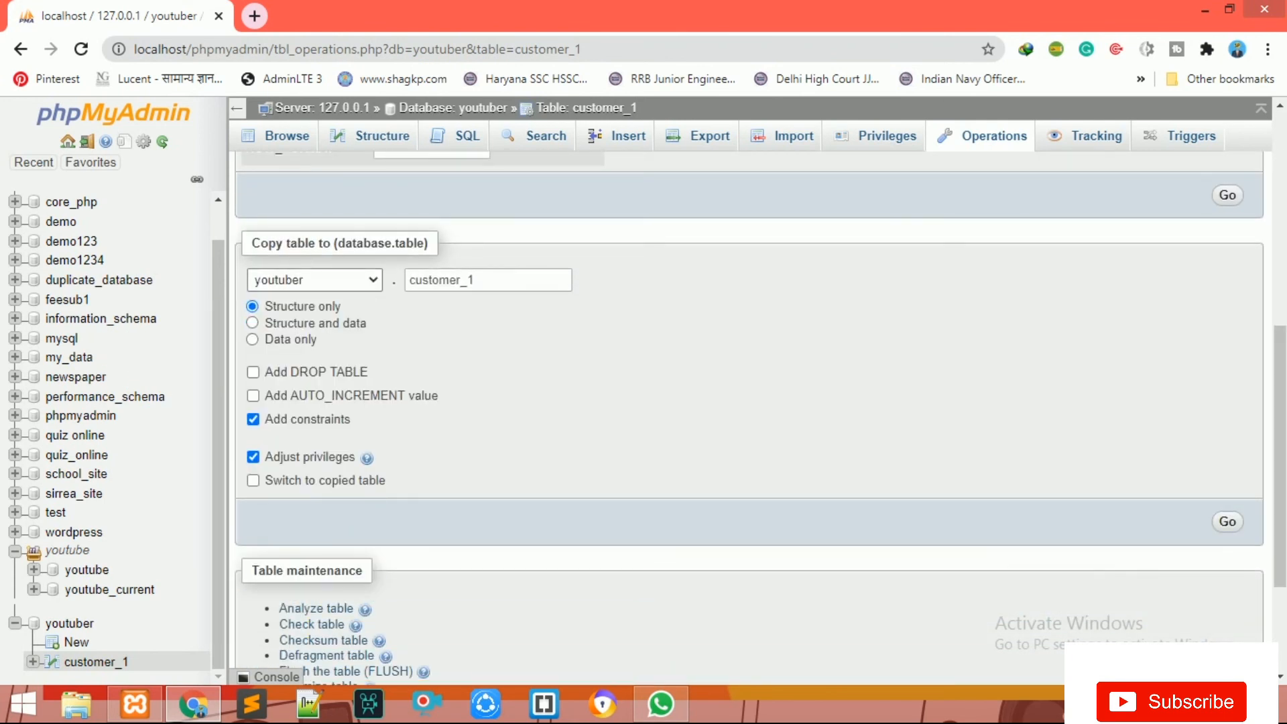
{"action": "left_click", "coordinate": [488, 280]}
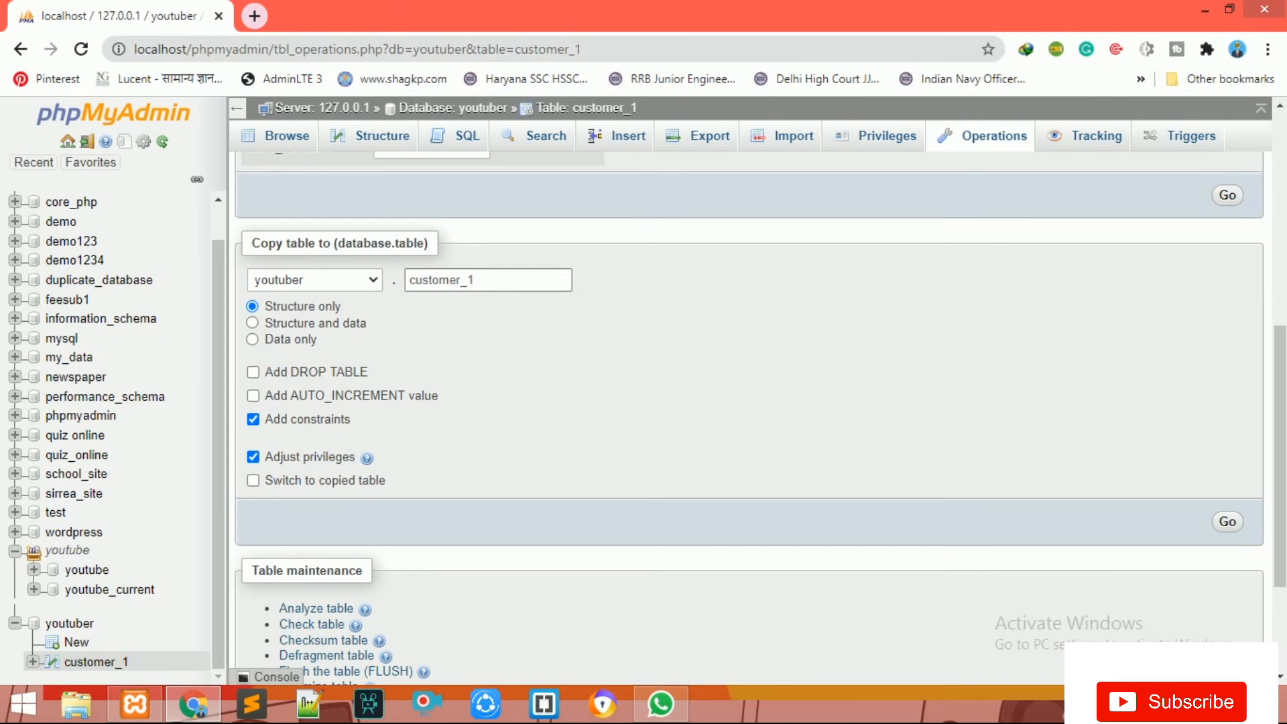
{"action": "left_click", "coordinate": [314, 280]}
{"action": "left_click", "coordinate": [315, 280]}
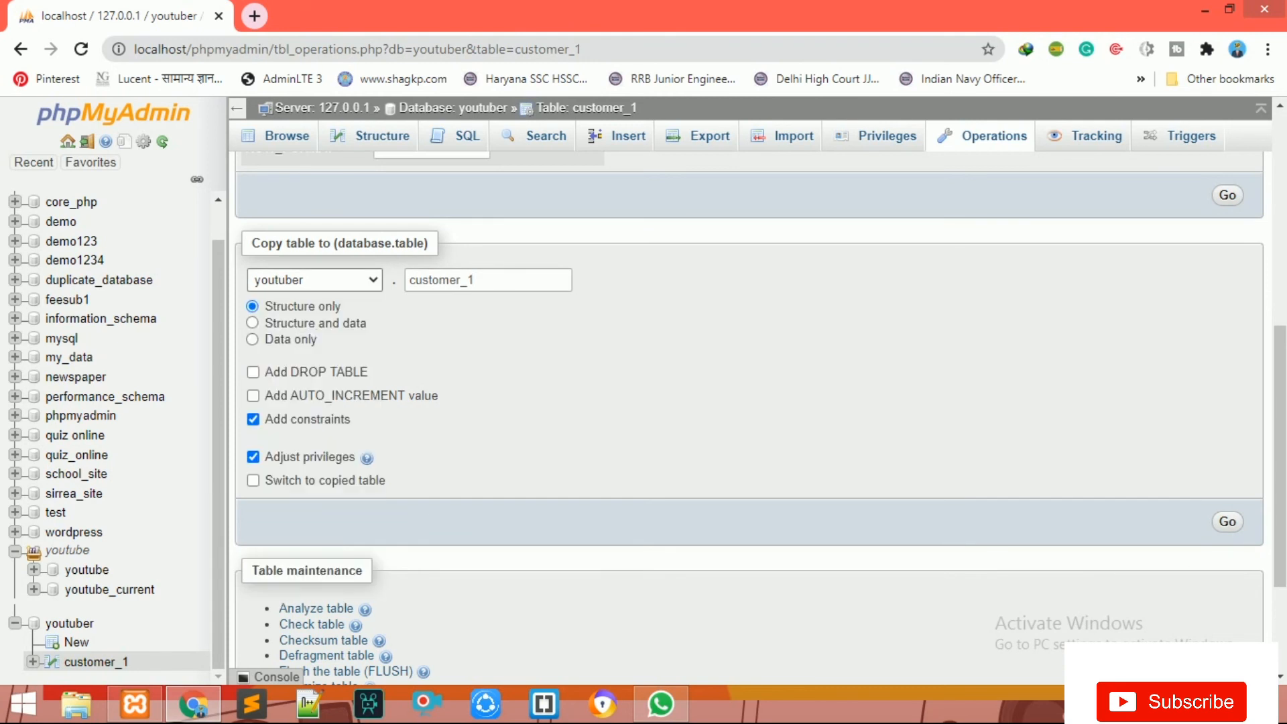
{"action": "left_click", "coordinate": [496, 280]}
{"action": "key", "text": "BackSpace"}
{"action": "type", "text": "2"}
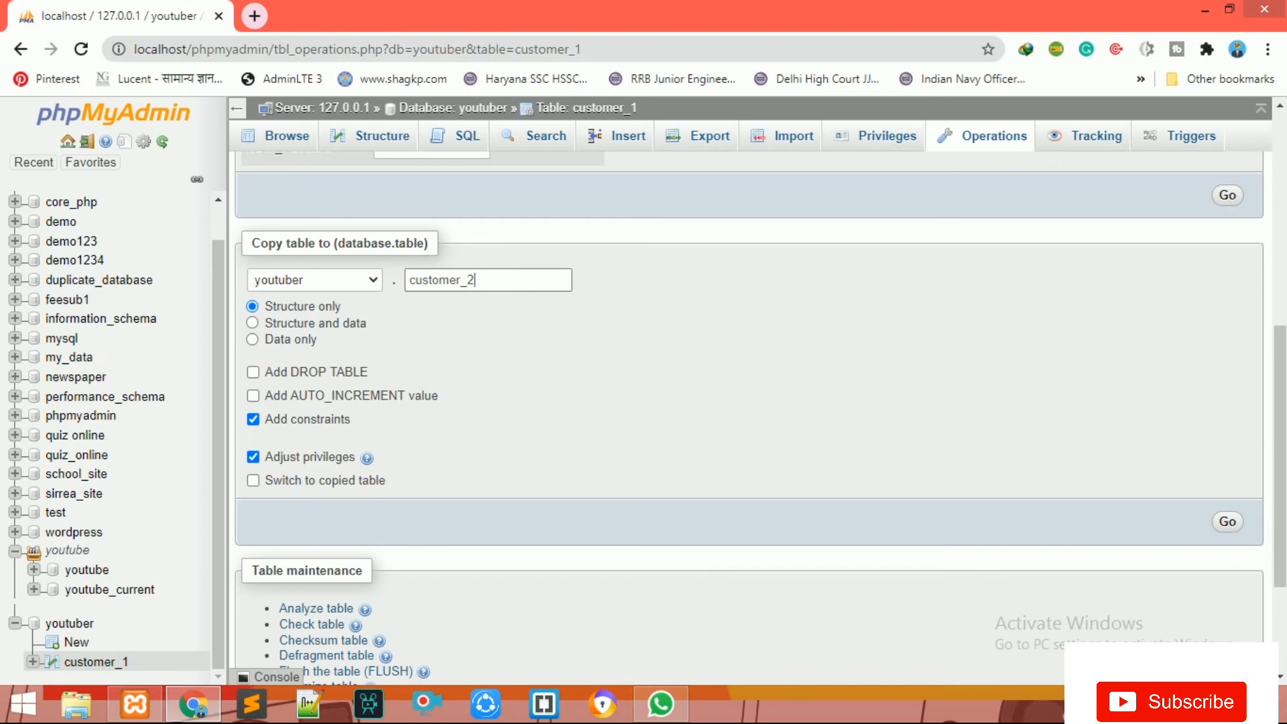
{"action": "left_click", "coordinate": [671, 335]}
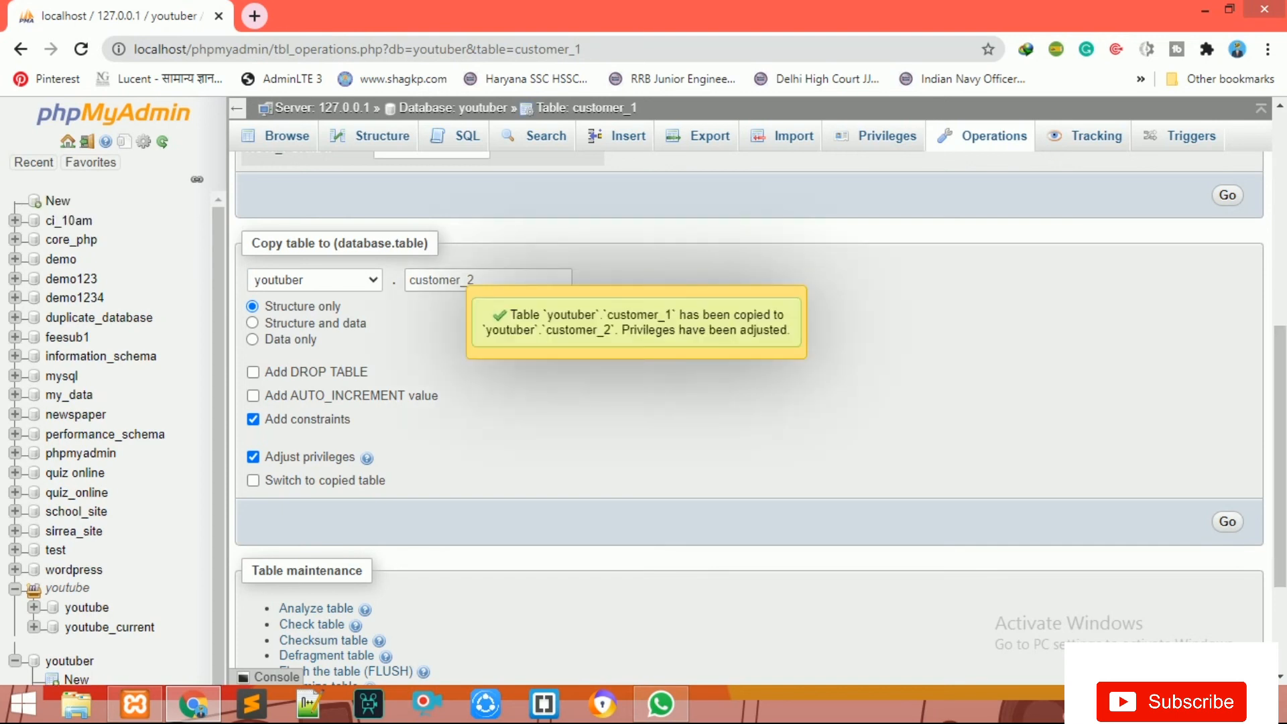
{"action": "scroll", "coordinate": [134, 460], "scroll_direction": "down", "scroll_amount": 1}
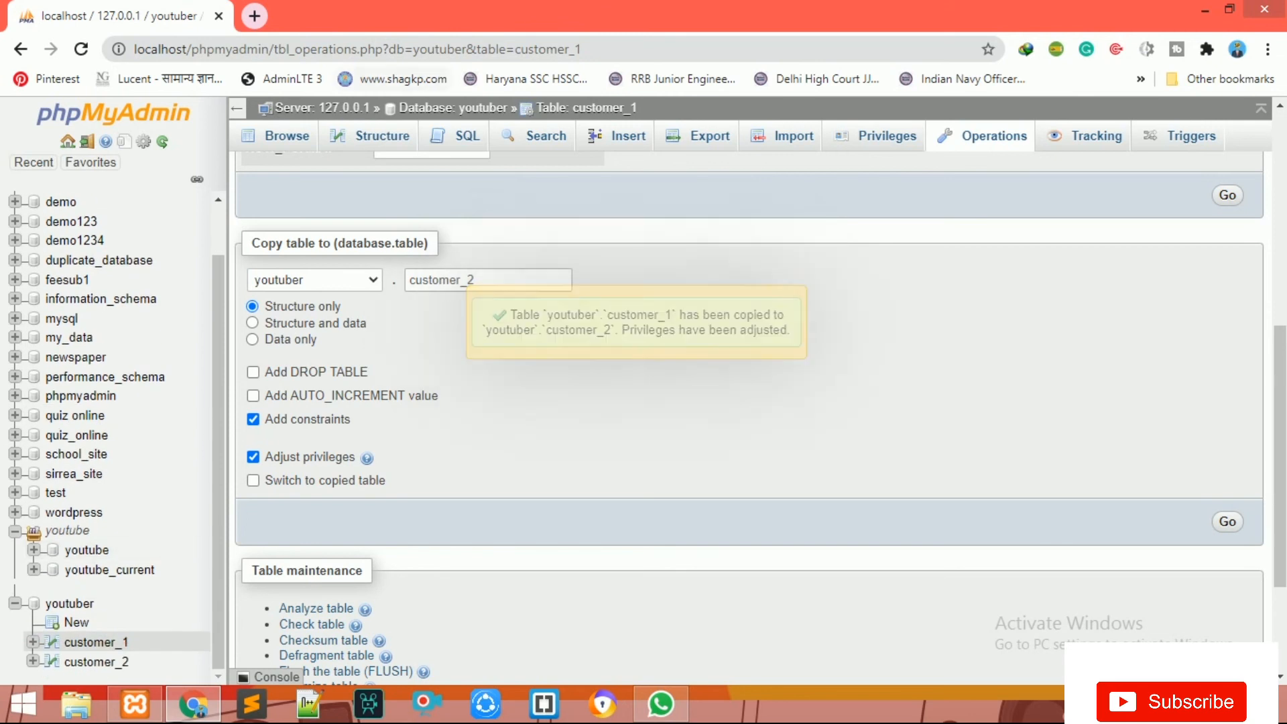
Step: Compare customer_1's single row with the empty customer_2, then return to customer_1
{"action": "left_click", "coordinate": [453, 108]}
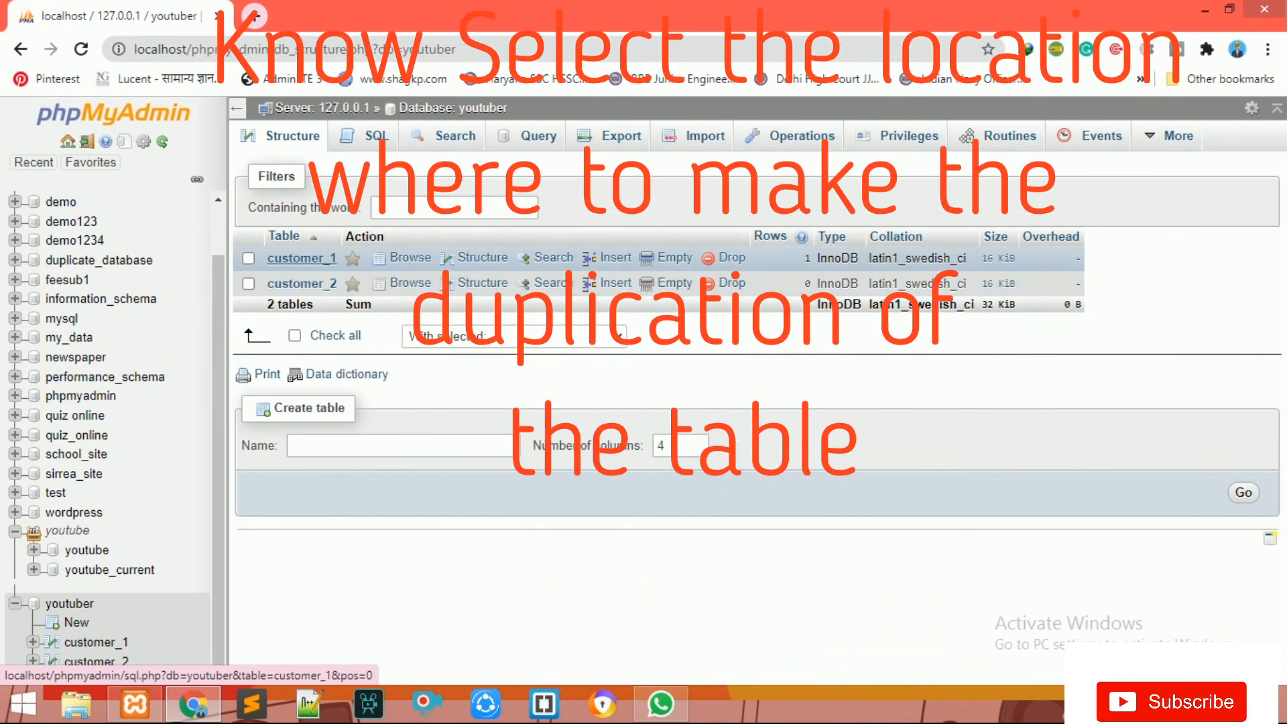
{"action": "left_click", "coordinate": [302, 258]}
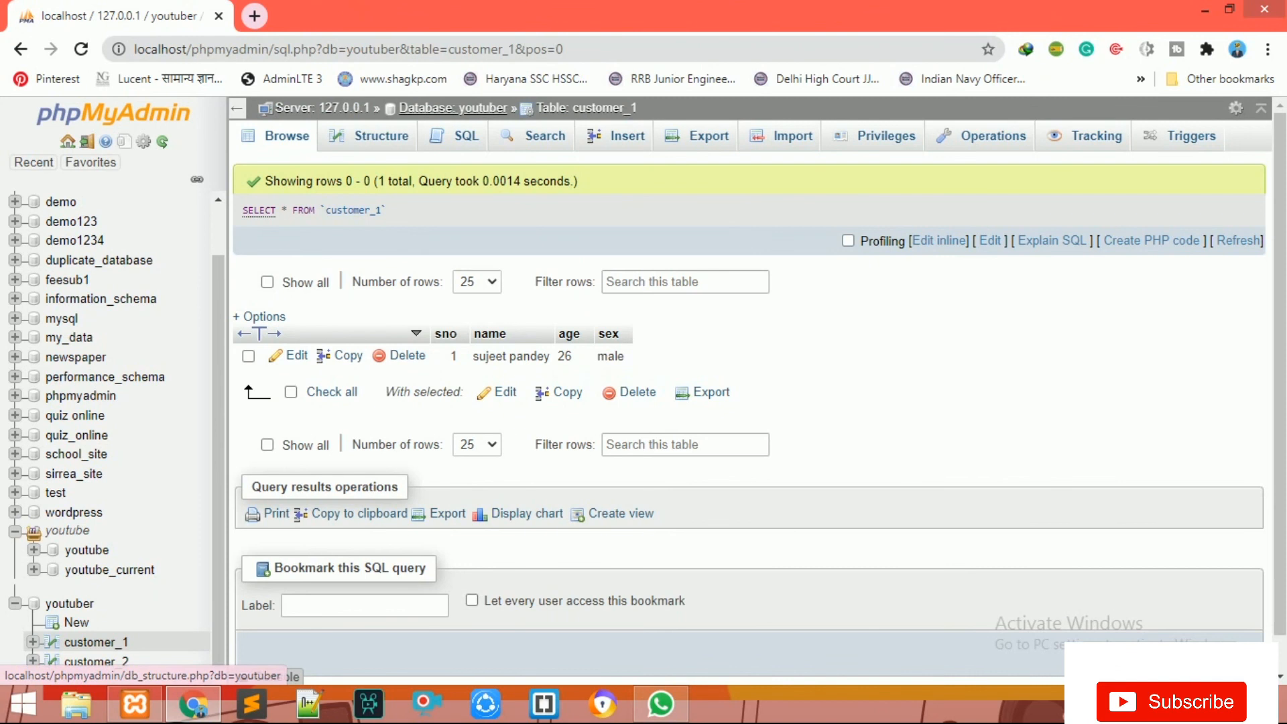
{"action": "left_click", "coordinate": [70, 603]}
{"action": "left_click", "coordinate": [302, 283]}
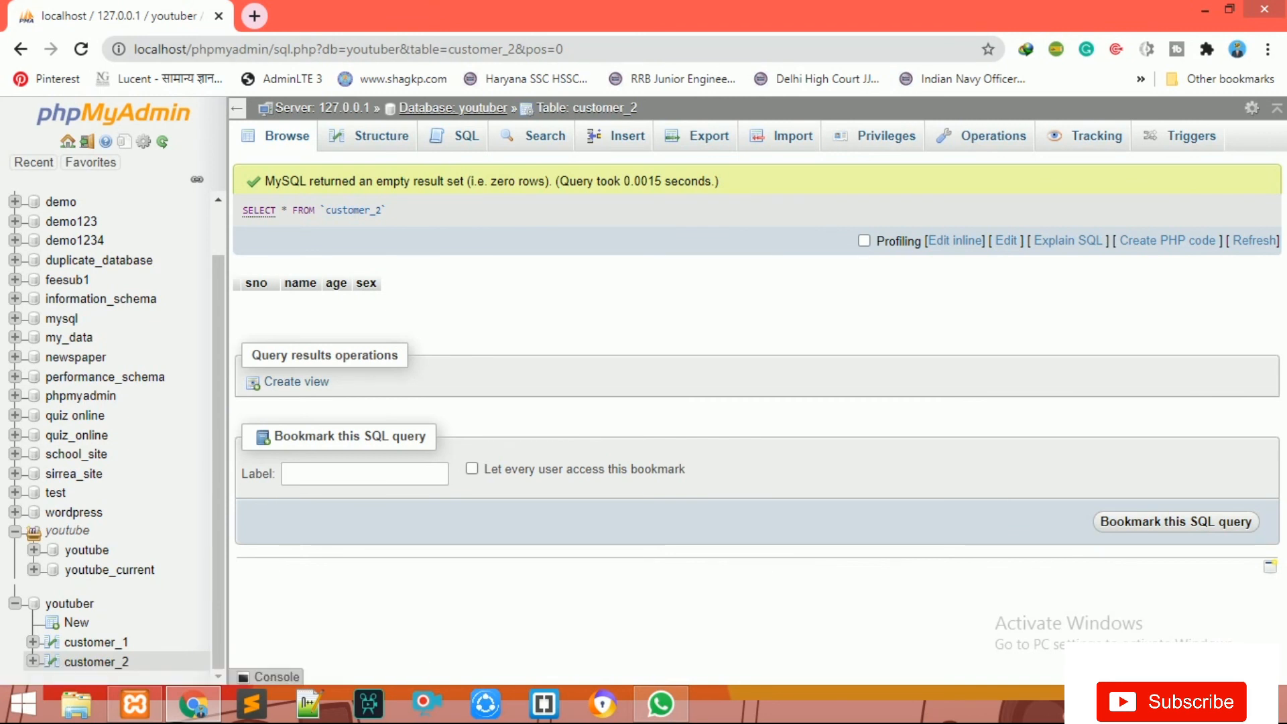
{"action": "left_click", "coordinate": [453, 108]}
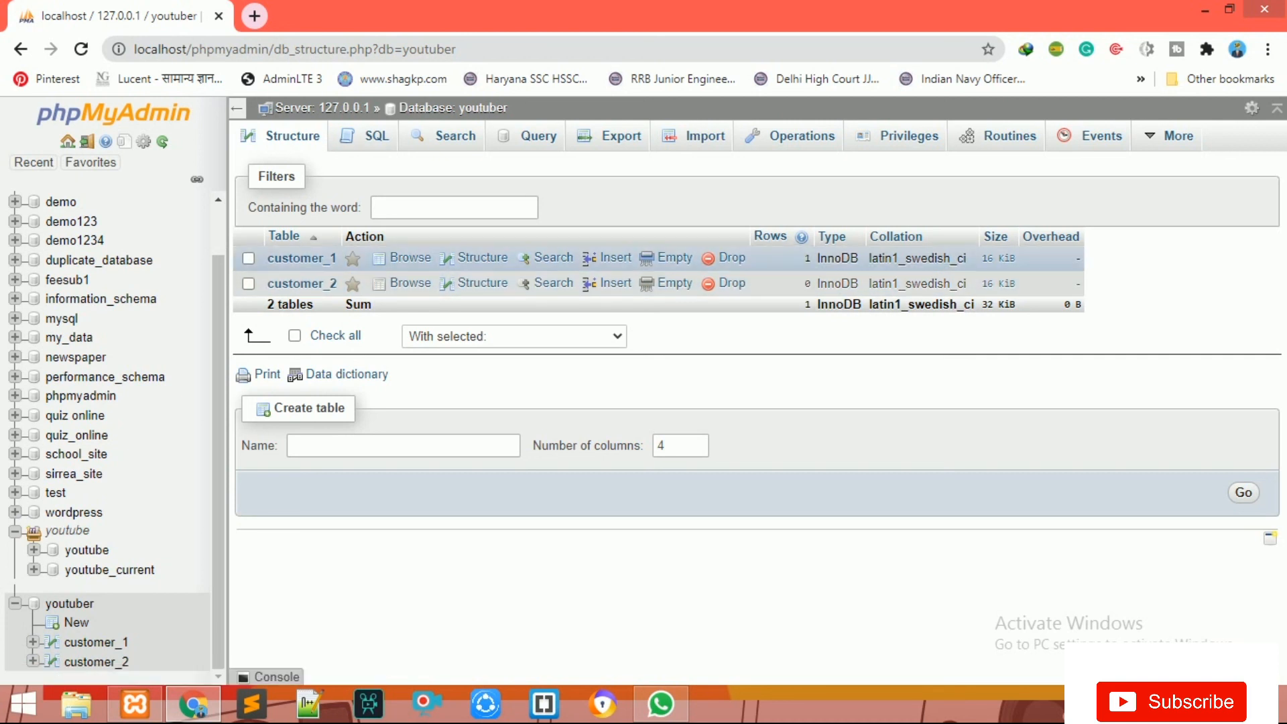
{"action": "left_click", "coordinate": [302, 258]}
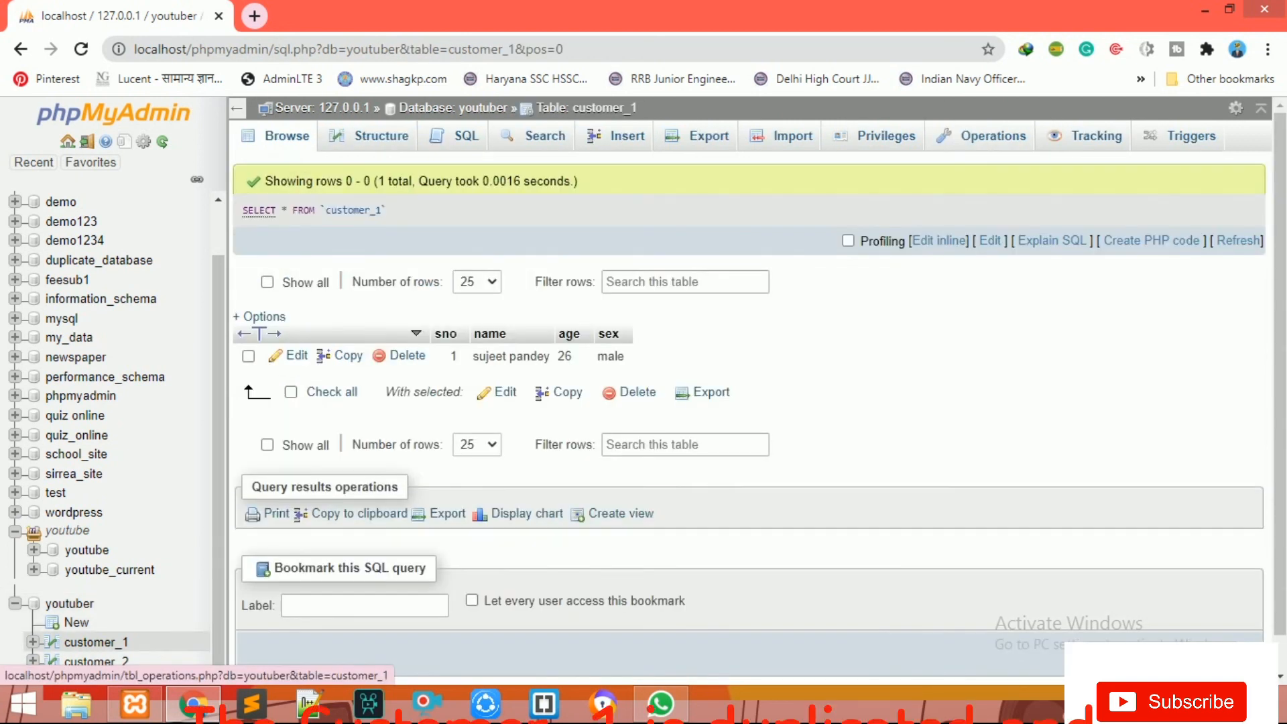
Step: In customer_1's Operations, copy structure and data to a new table customer_3
{"action": "left_click", "coordinate": [96, 642]}
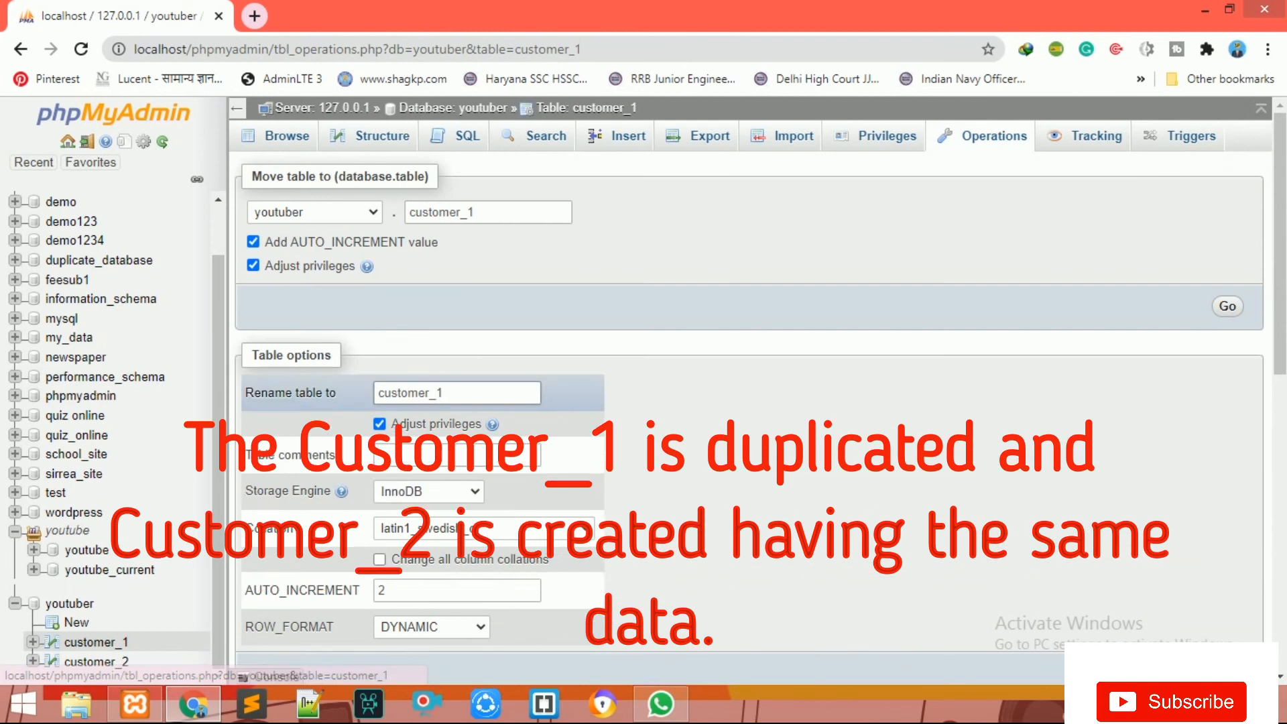
{"action": "scroll", "coordinate": [749, 396], "scroll_direction": "down", "scroll_amount": 7}
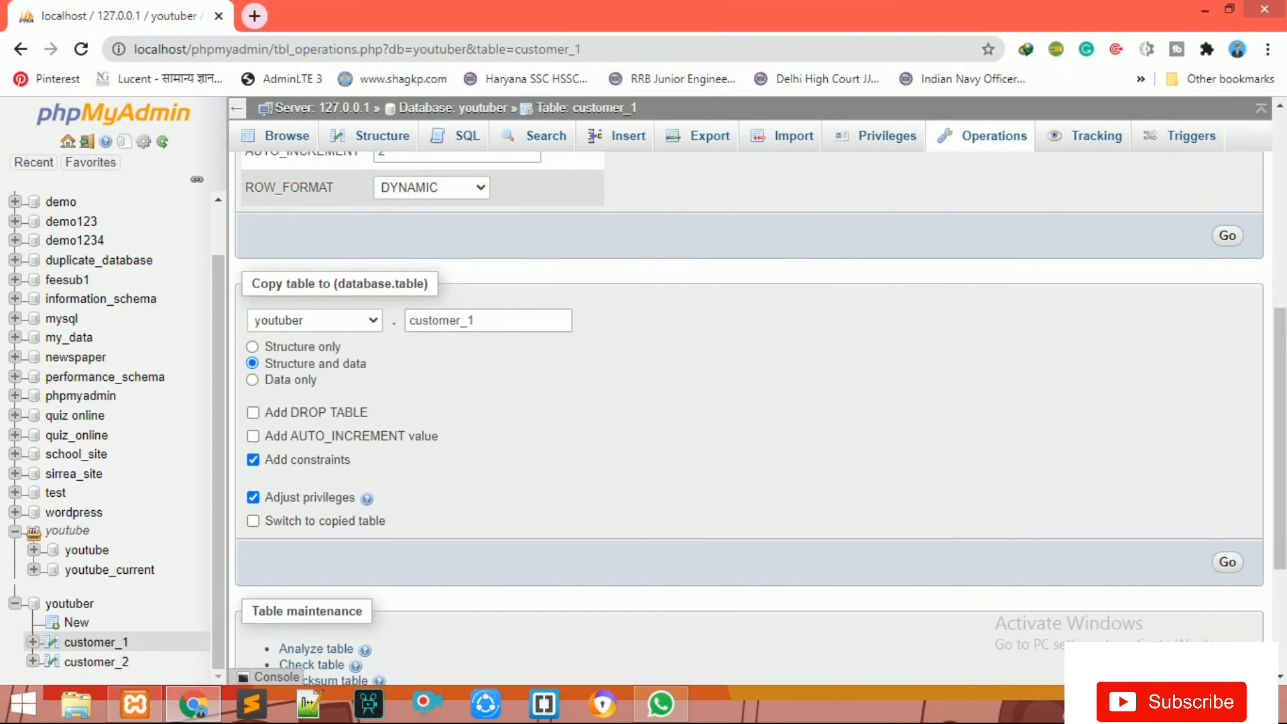
{"action": "left_click", "coordinate": [477, 321]}
{"action": "key", "text": "BackSpace"}
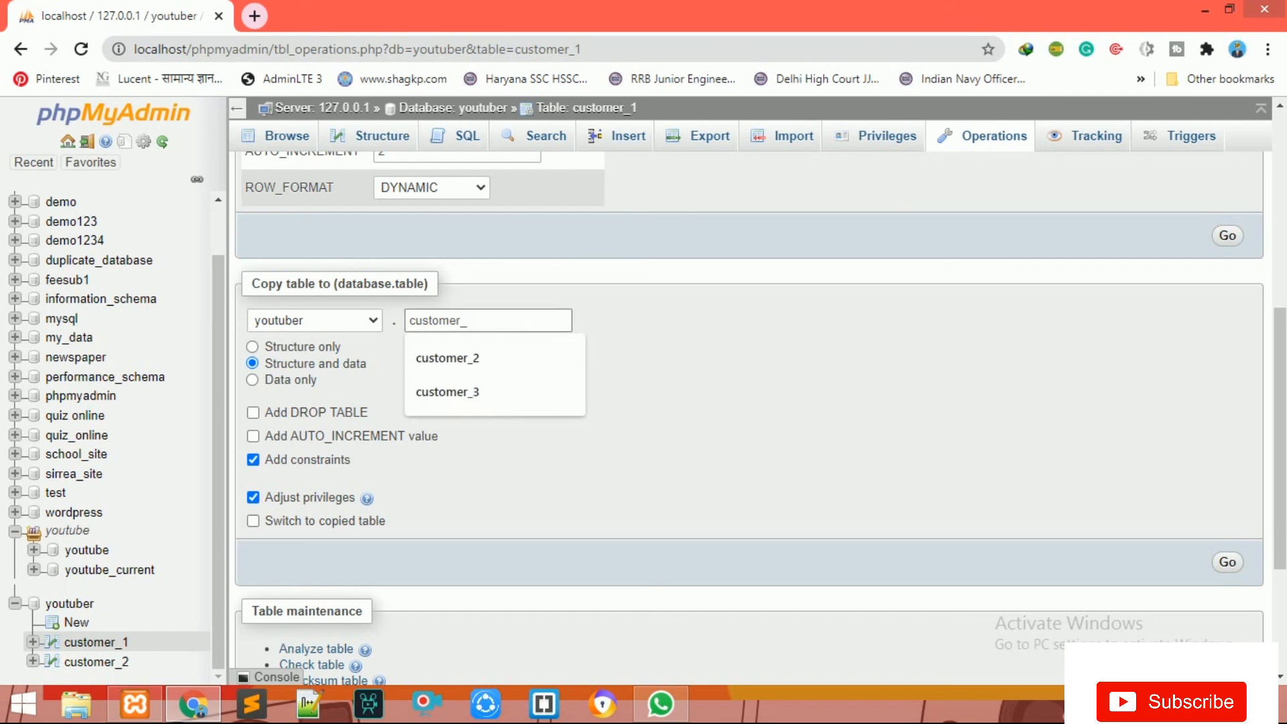
{"action": "type", "text": "3"}
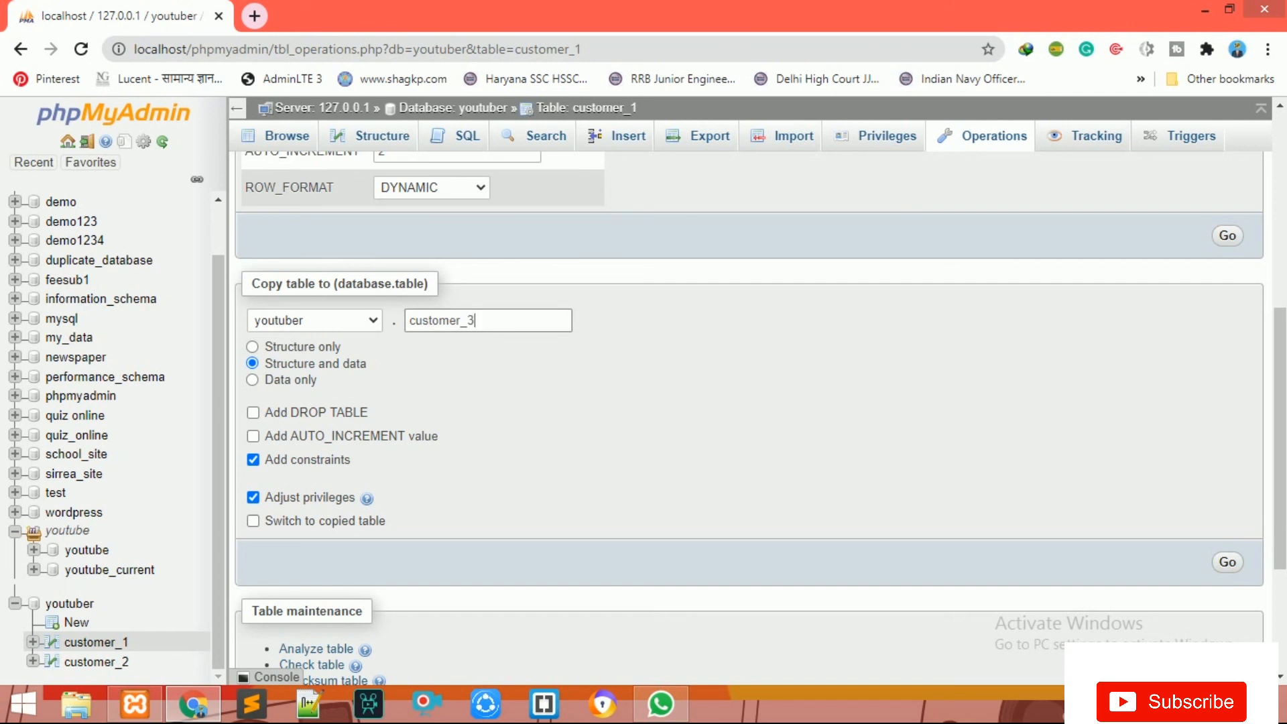
{"action": "scroll", "coordinate": [748, 402], "scroll_direction": "down", "scroll_amount": 3}
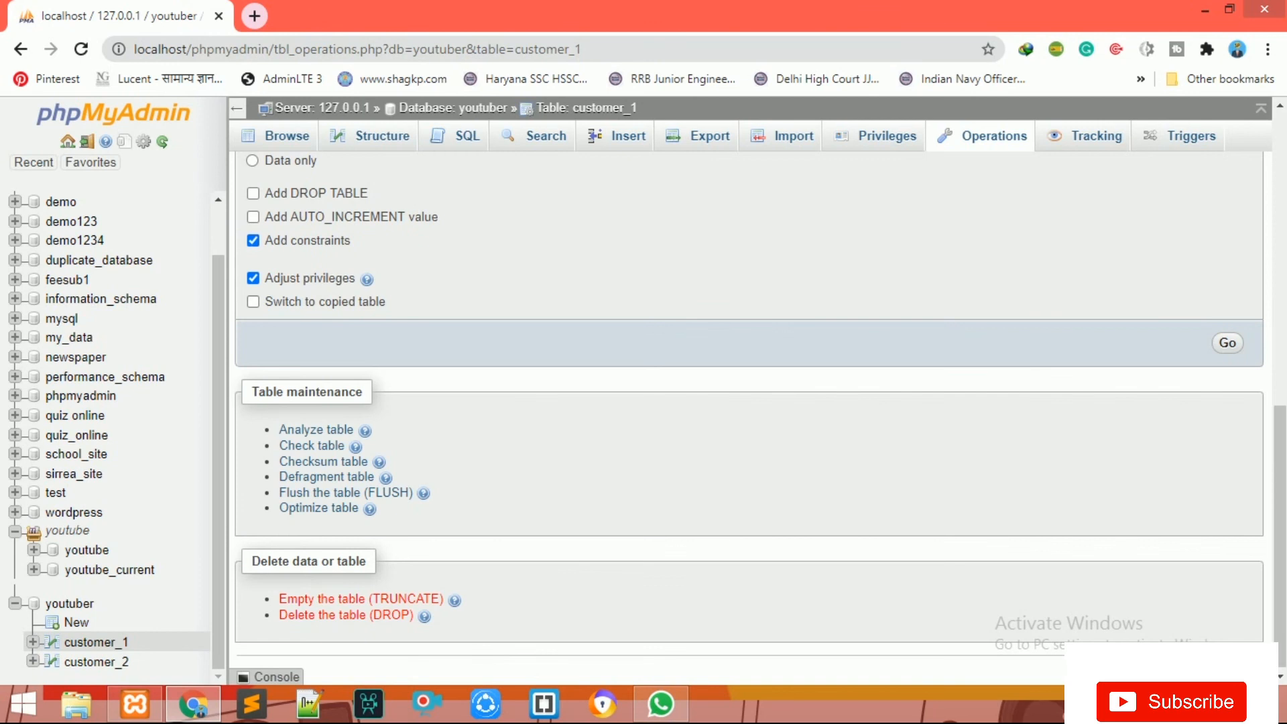
{"action": "scroll", "coordinate": [749, 402], "scroll_direction": "up", "scroll_amount": 3}
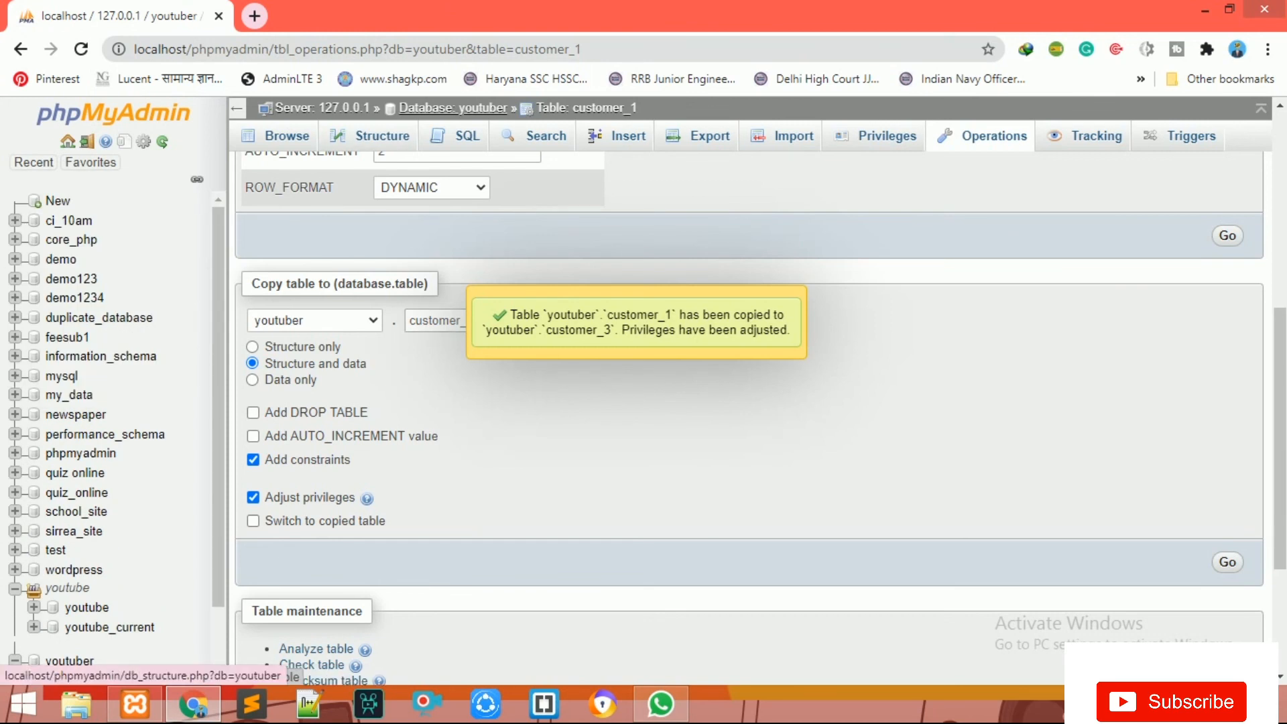
{"action": "scroll", "coordinate": [453, 107], "scroll_direction": "up", "scroll_amount": 5}
Step: Browse customer_3 to check the copied row (sno 1, age 26, male), then return to the table list
{"action": "left_click", "coordinate": [453, 107]}
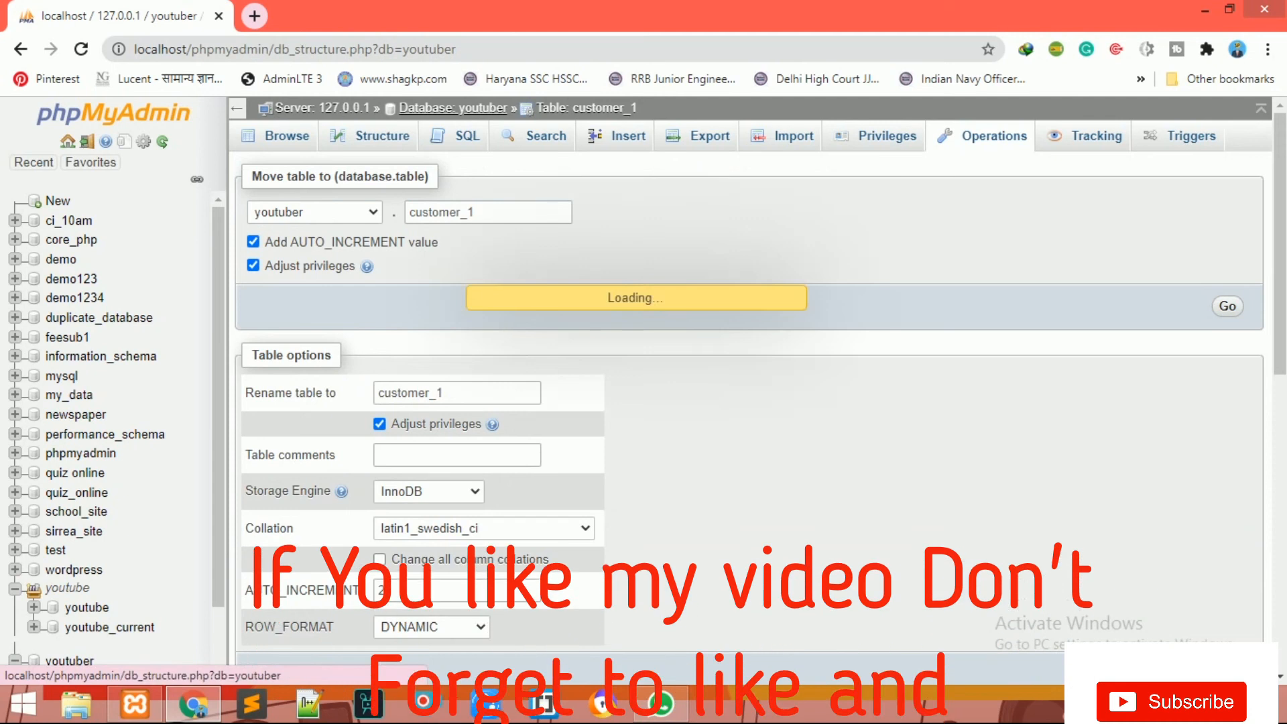
{"action": "left_click", "coordinate": [302, 309]}
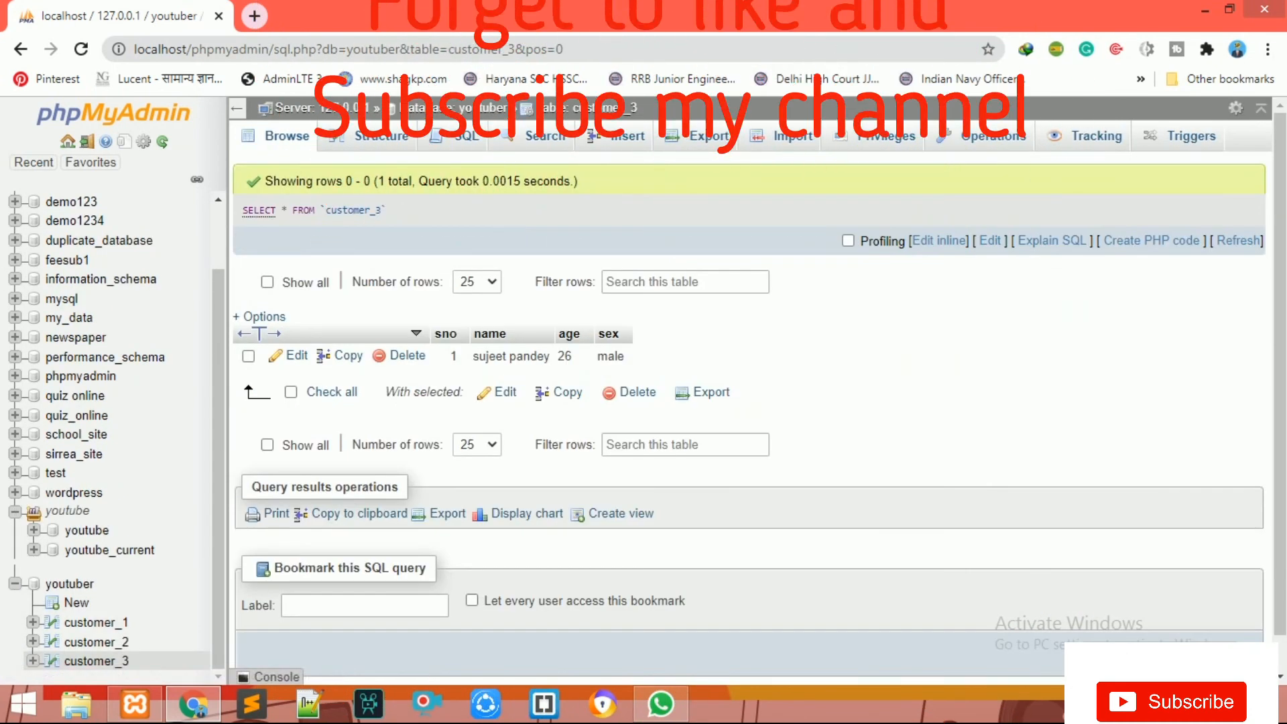
{"action": "left_click_drag", "start_coordinate": [503, 356], "coordinate": [625, 356]}
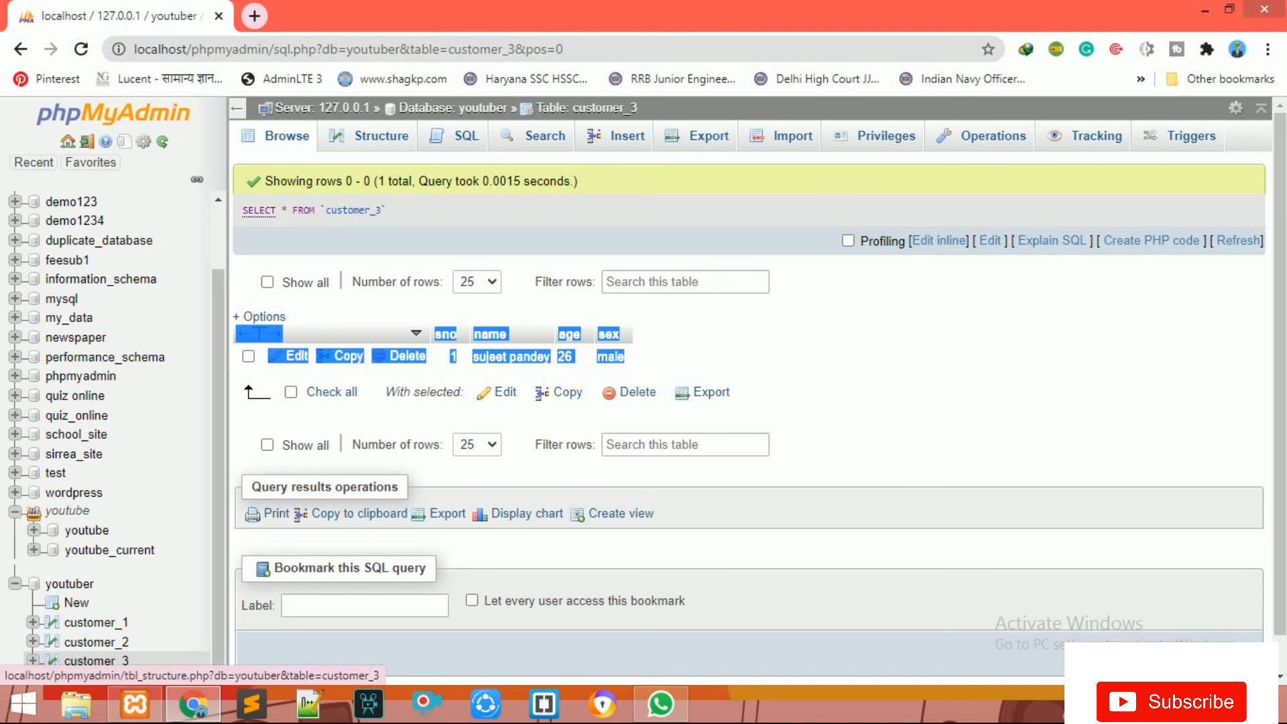
{"action": "left_click", "coordinate": [454, 107]}
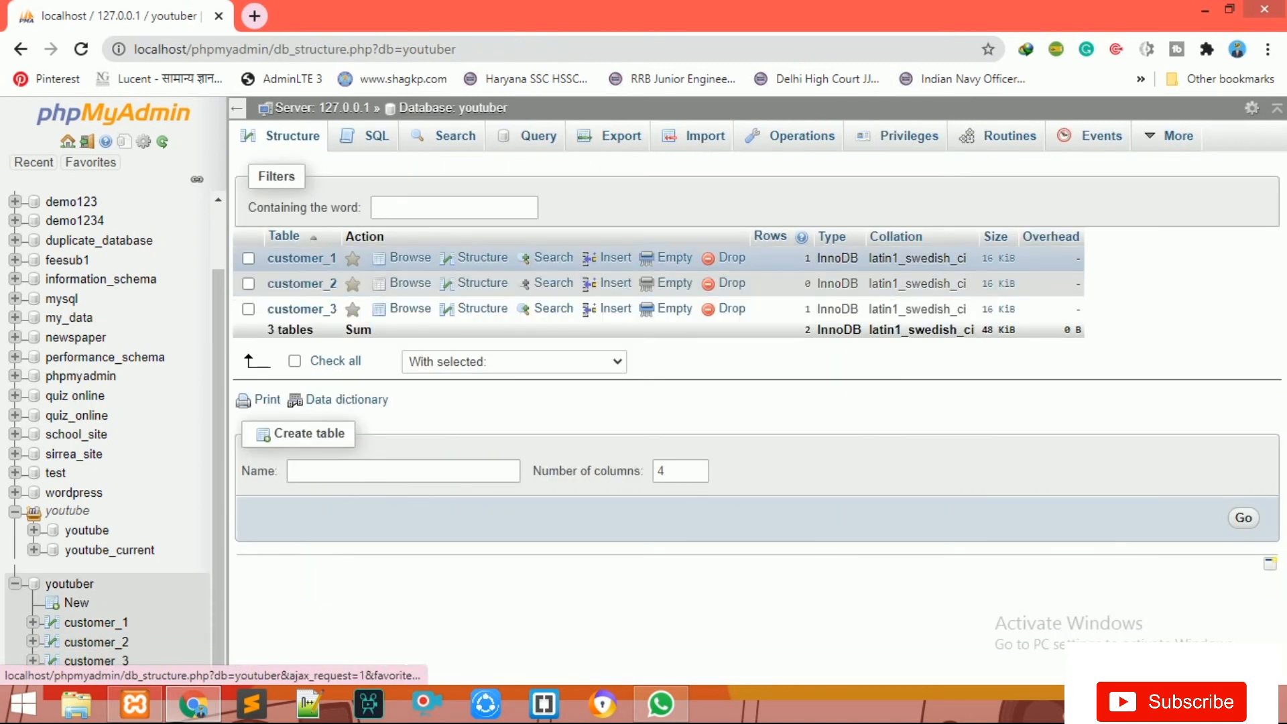